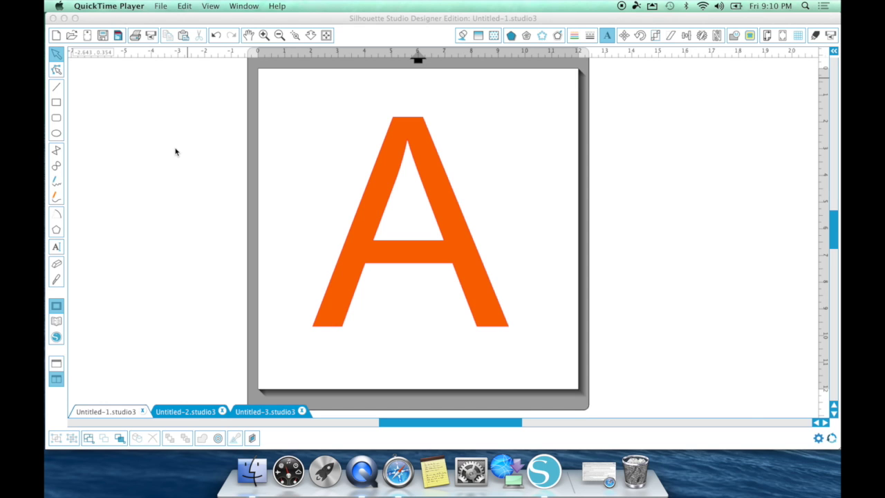
Check the program's version information from the application menu, then close it.
{"action": "left_click", "coordinate": [175, 152]}
{"action": "left_click", "coordinate": [129, 5]}
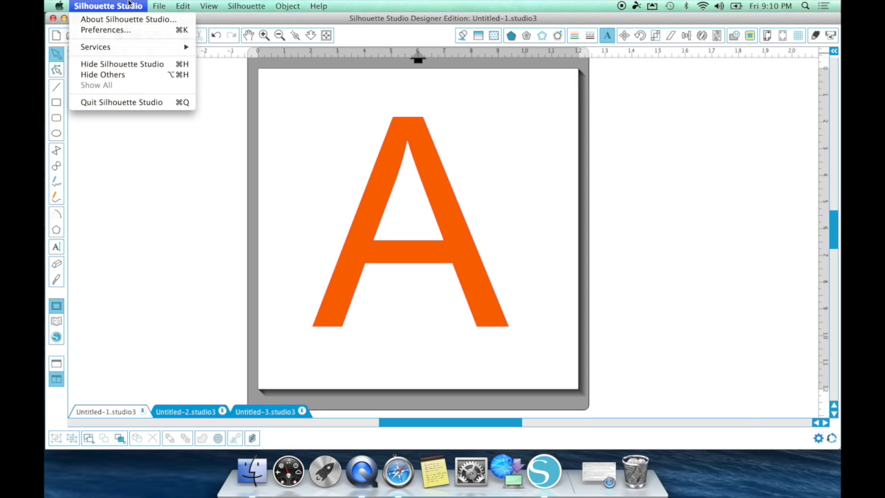
{"action": "left_click", "coordinate": [127, 20]}
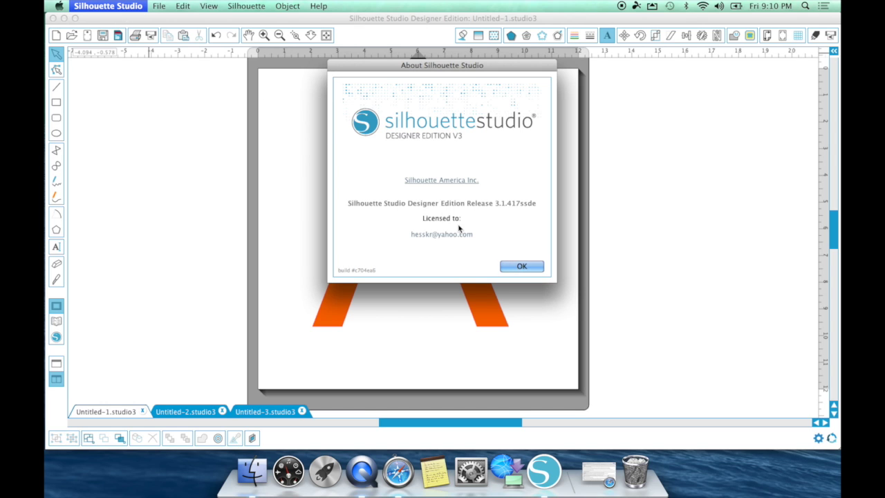
{"action": "left_click", "coordinate": [524, 268]}
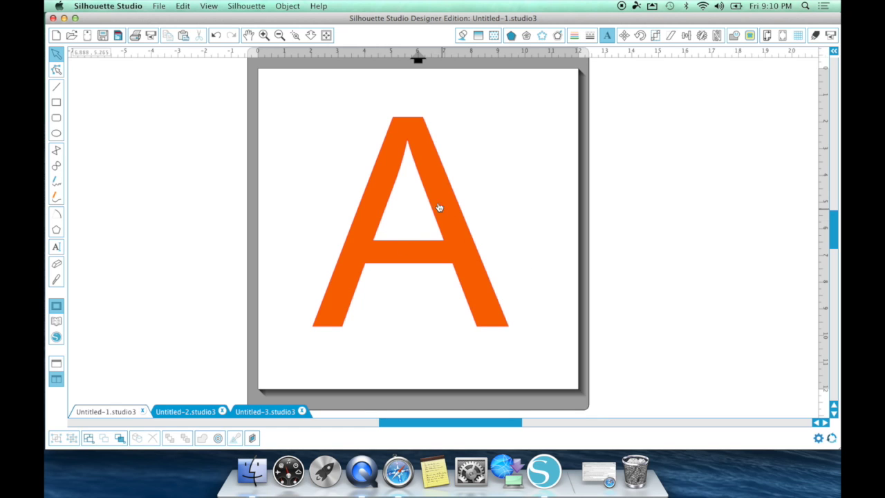
Release the letter A's compound path, ungroup it, and pull the inner triangle out beside the page.
{"action": "left_click", "coordinate": [415, 250]}
{"action": "mouse_move", "coordinate": [415, 250]}
{"action": "left_mouse_down"}
{"action": "mouse_move", "coordinate": [533, 273]}
{"action": "mouse_move", "coordinate": [577, 261]}
{"action": "mouse_move", "coordinate": [579, 269]}
{"action": "mouse_move", "coordinate": [415, 267]}
{"action": "mouse_move", "coordinate": [391, 256]}
{"action": "mouse_move", "coordinate": [399, 257]}
{"action": "left_mouse_up"}
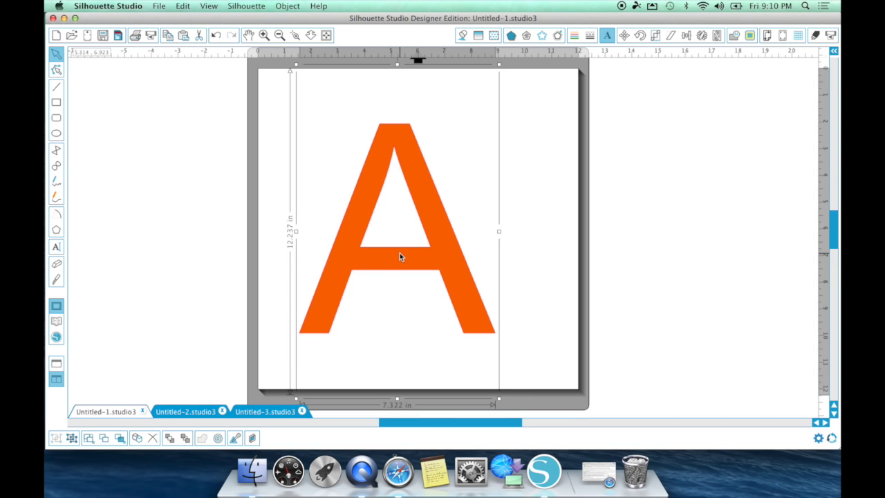
{"action": "right_click", "coordinate": [400, 256]}
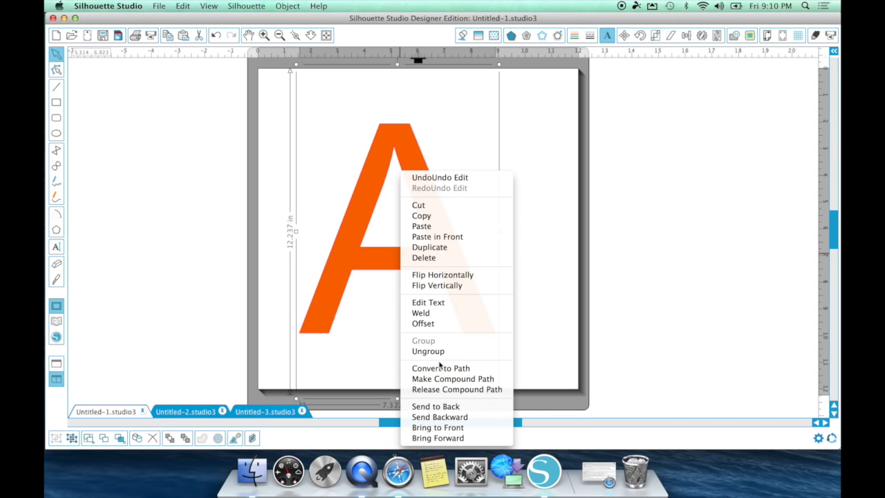
{"action": "left_click", "coordinate": [485, 391]}
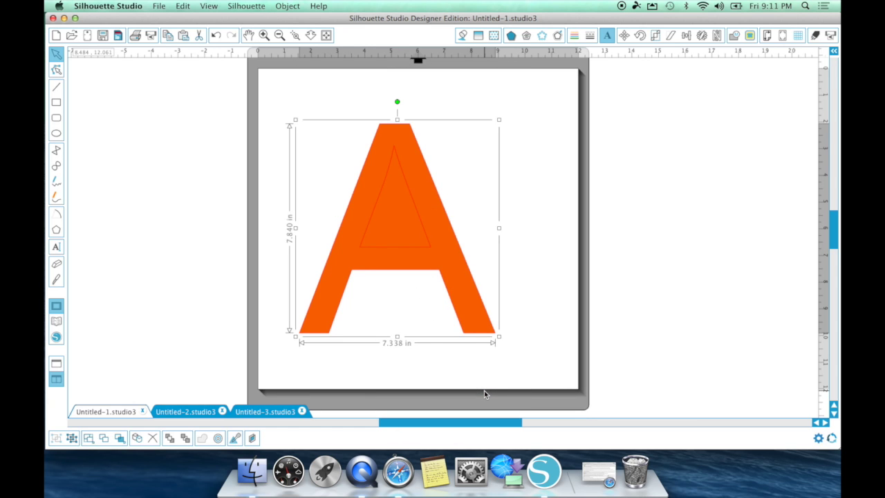
{"action": "right_click", "coordinate": [419, 274]}
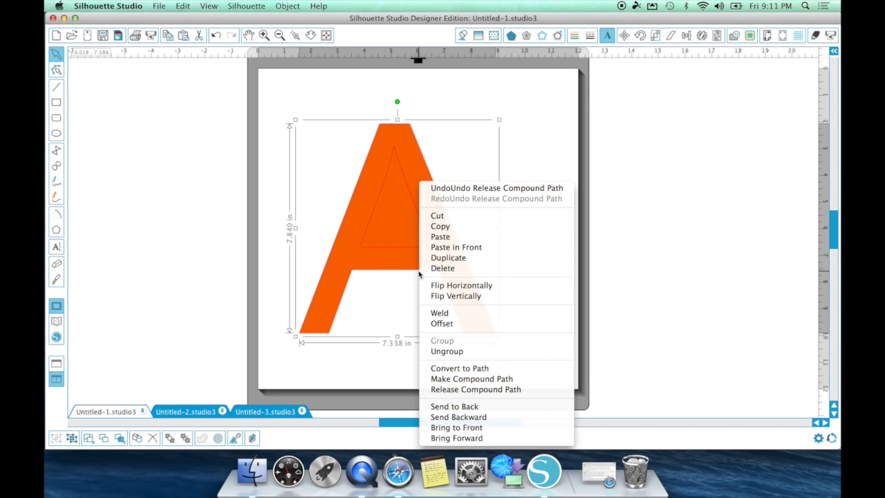
{"action": "left_click", "coordinate": [445, 353]}
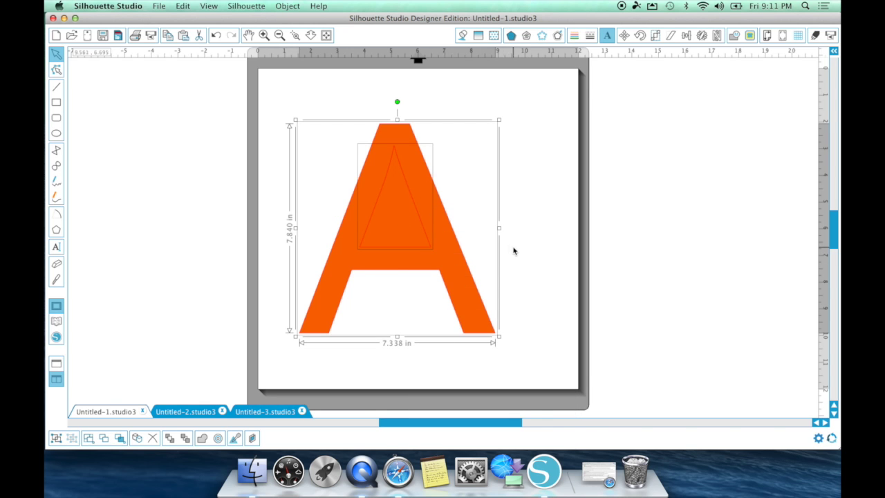
{"action": "left_click", "coordinate": [515, 250]}
{"action": "left_click_drag", "start_coordinate": [419, 247], "coordinate": [693, 249]}
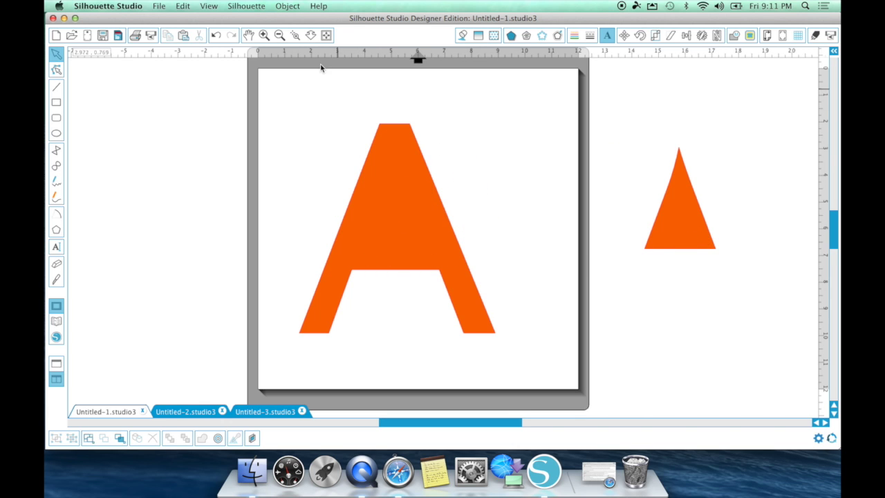
Undo back to a whole A with its cut-out, then switch to the blank Untitled-2 document.
{"action": "left_click", "coordinate": [215, 37]}
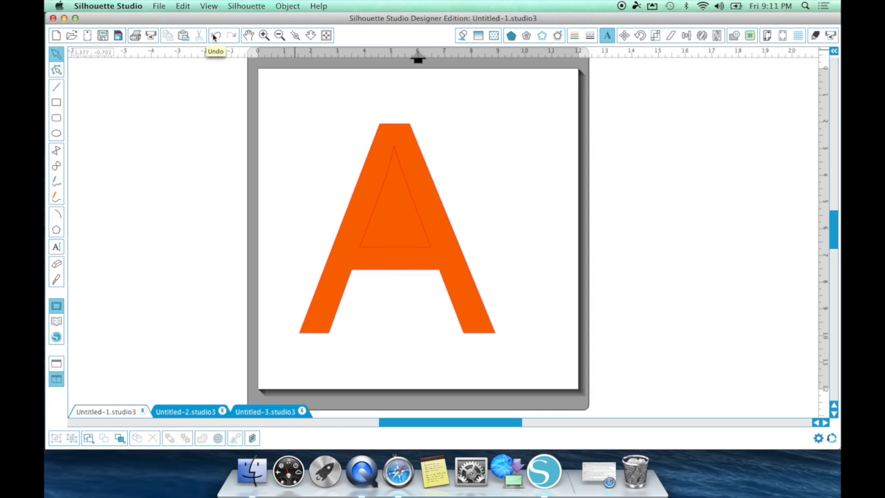
{"action": "left_click", "coordinate": [215, 37]}
{"action": "left_click", "coordinate": [214, 36]}
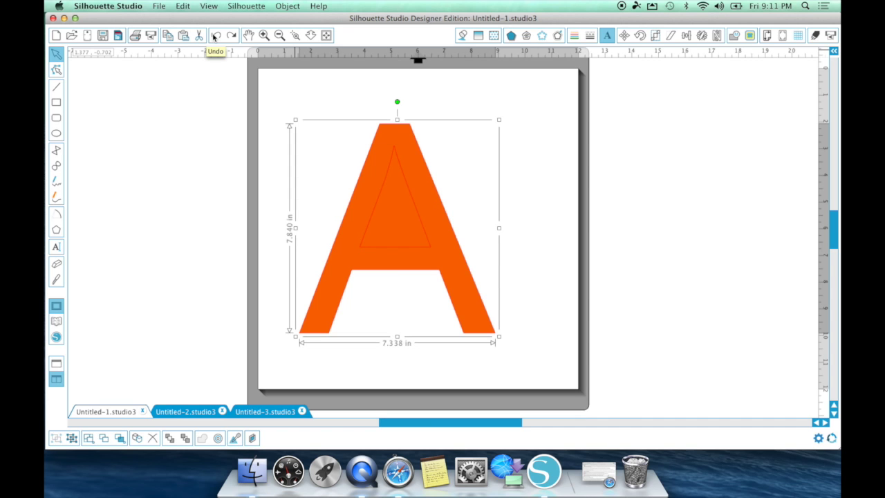
{"action": "left_click", "coordinate": [214, 37]}
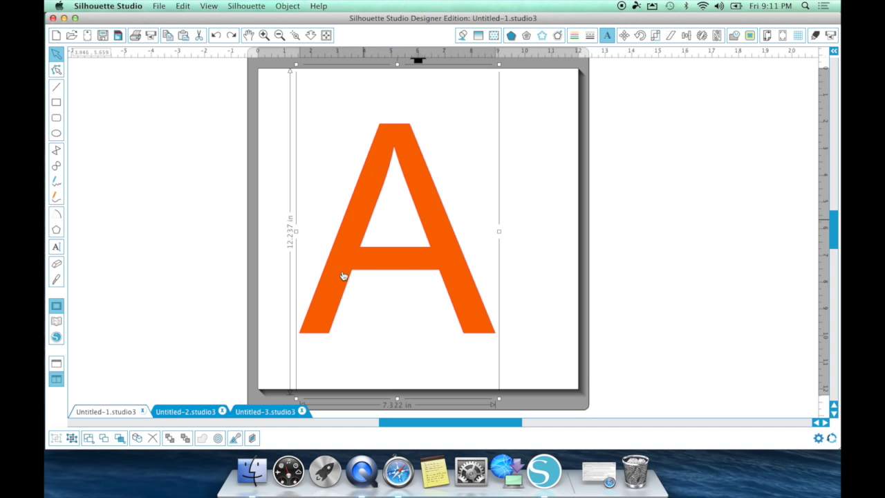
{"action": "left_click", "coordinate": [194, 412]}
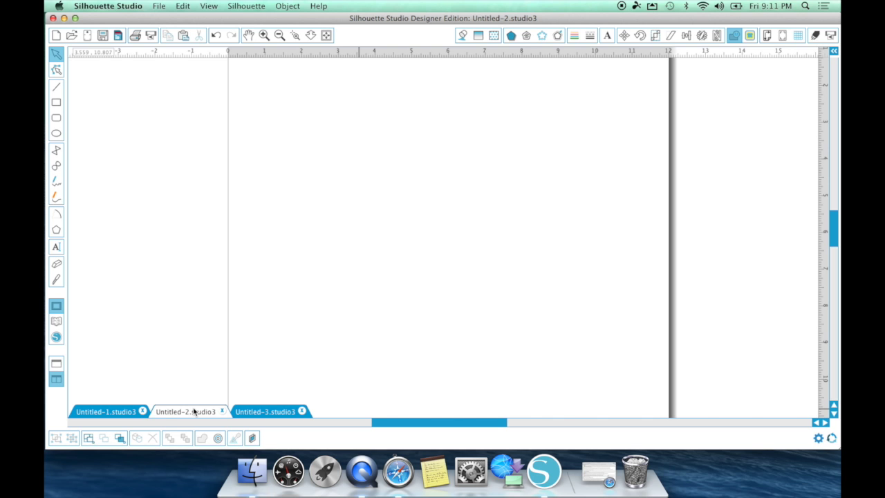
Place the 3 surf boards design from the Library and zoom out to see the page.
{"action": "left_click", "coordinate": [56, 321]}
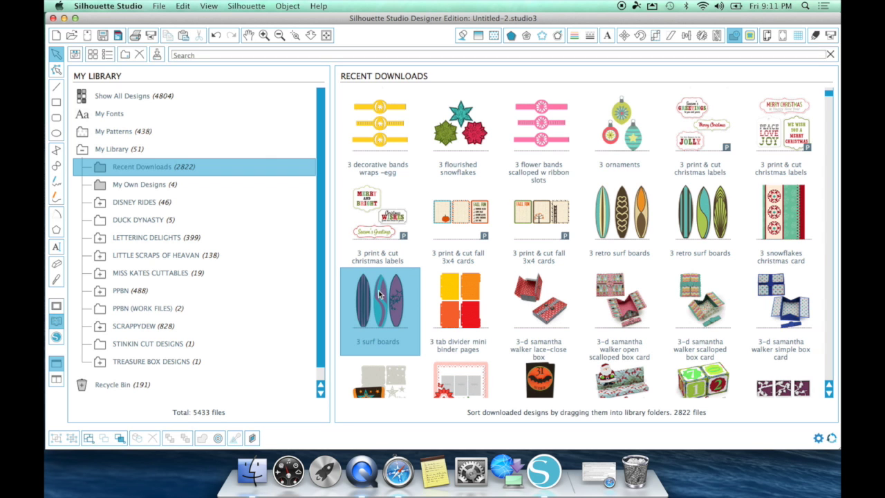
{"action": "double_click", "coordinate": [378, 294]}
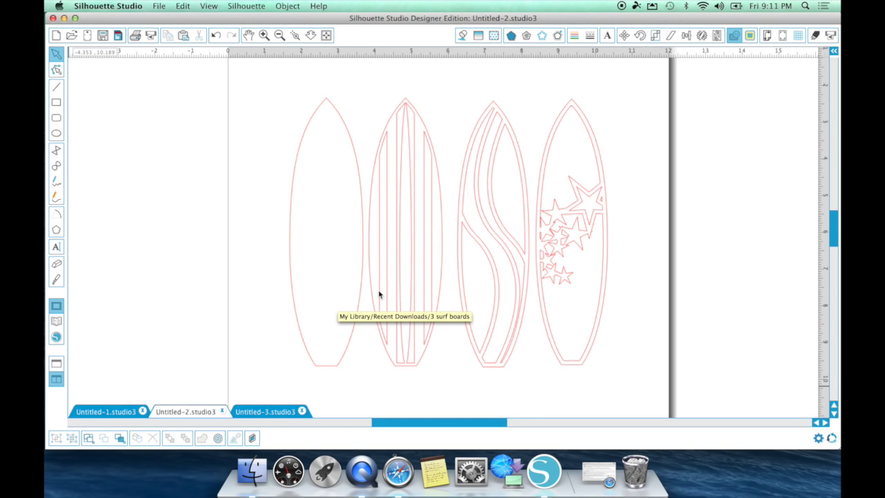
{"action": "left_click", "coordinate": [280, 37]}
{"action": "left_click", "coordinate": [280, 36]}
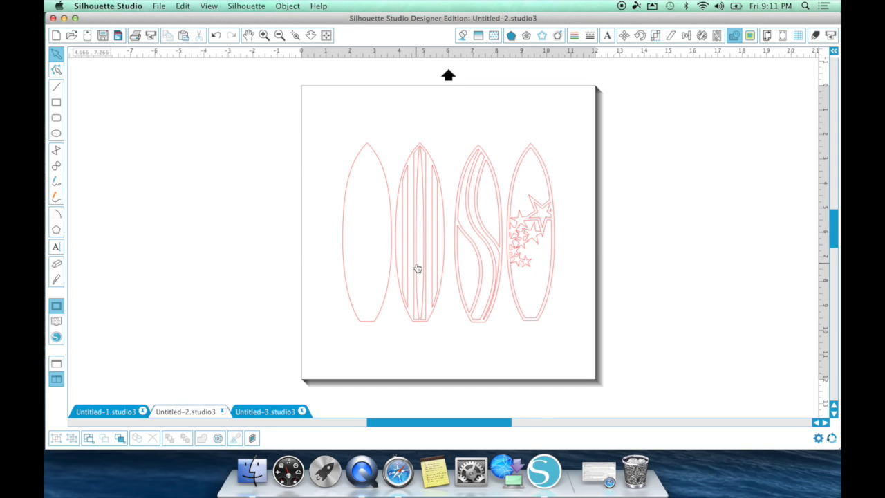
Ungroup the surf boards into separate shapes and nudge the striped board into place.
{"action": "left_click", "coordinate": [417, 269]}
{"action": "right_click", "coordinate": [416, 264]}
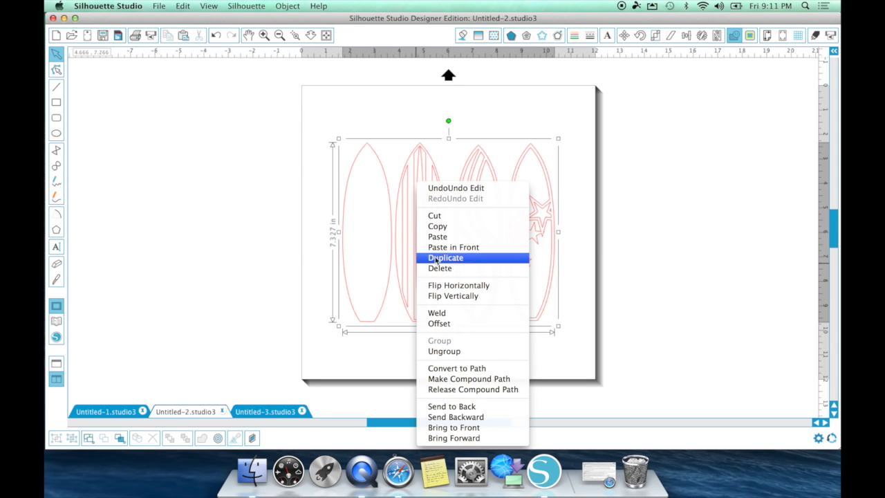
{"action": "left_click", "coordinate": [448, 350]}
{"action": "left_click", "coordinate": [448, 351]}
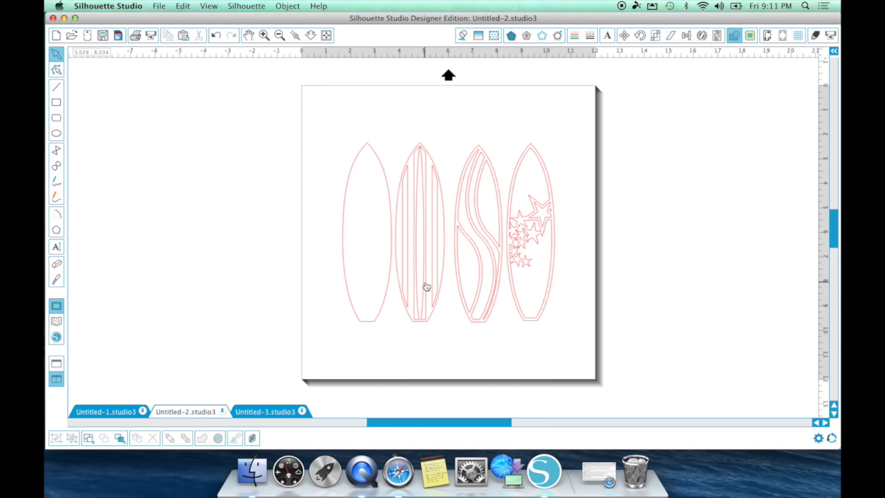
{"action": "left_click", "coordinate": [427, 286]}
{"action": "mouse_move", "coordinate": [426, 285]}
{"action": "left_mouse_down"}
{"action": "mouse_move", "coordinate": [369, 280]}
{"action": "mouse_move", "coordinate": [421, 273]}
{"action": "mouse_move", "coordinate": [426, 281]}
{"action": "left_mouse_up"}
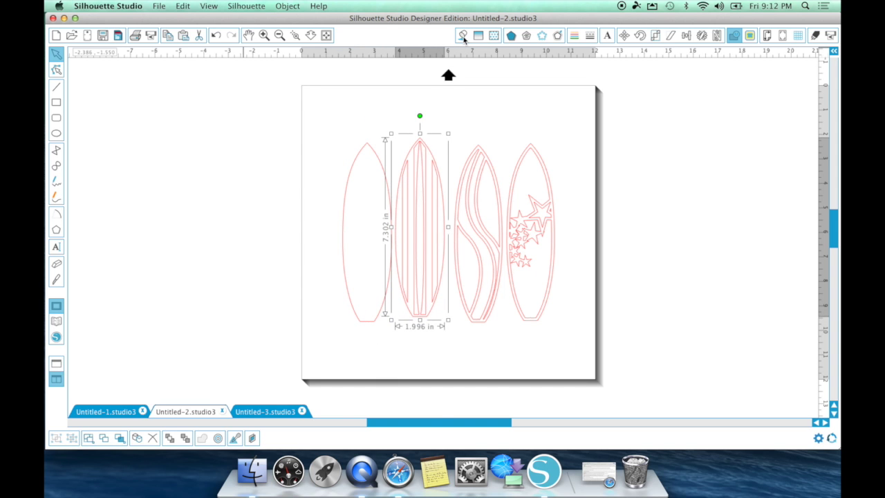
Try a red fill and a move on the striped board, then undo both.
{"action": "left_click", "coordinate": [463, 35]}
{"action": "left_click", "coordinate": [659, 122]}
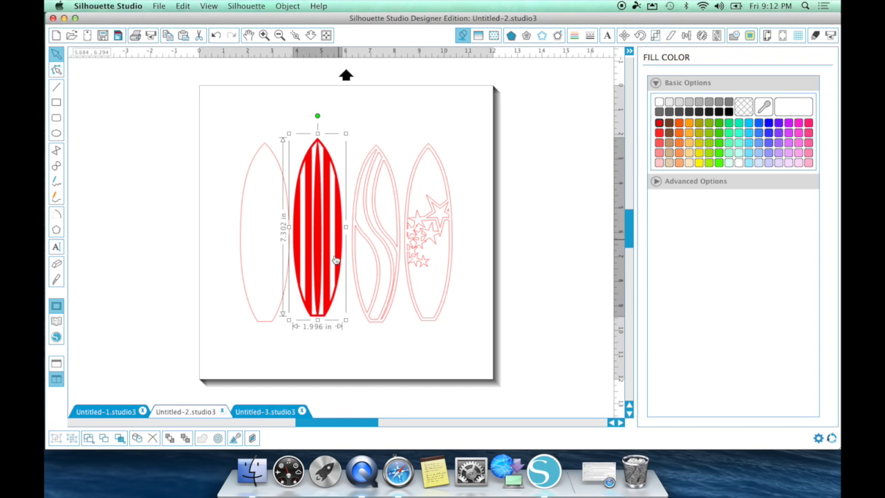
{"action": "left_click", "coordinate": [328, 268]}
{"action": "mouse_move", "coordinate": [329, 269]}
{"action": "left_mouse_down"}
{"action": "mouse_move", "coordinate": [274, 272]}
{"action": "mouse_move", "coordinate": [330, 270]}
{"action": "left_mouse_up"}
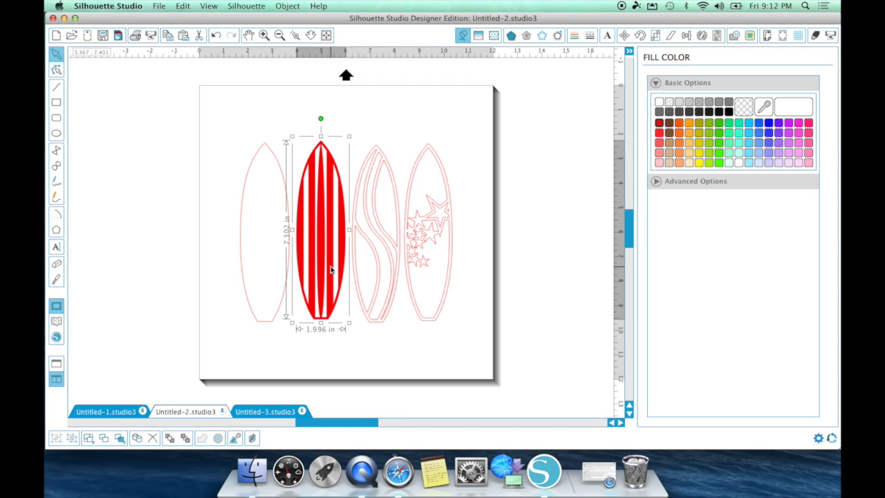
{"action": "left_click", "coordinate": [217, 35]}
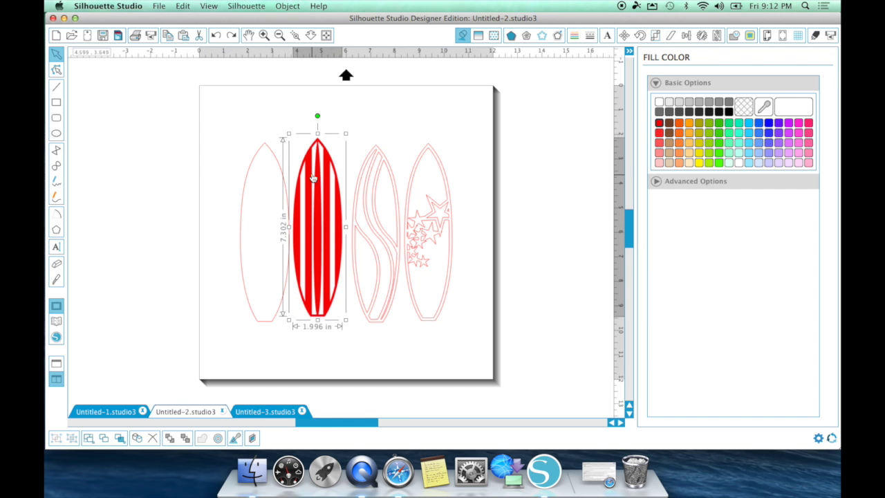
{"action": "left_click", "coordinate": [216, 35]}
Move the plain board off the page's left edge and the striped board left, leaving it unfilled.
{"action": "left_click", "coordinate": [333, 341]}
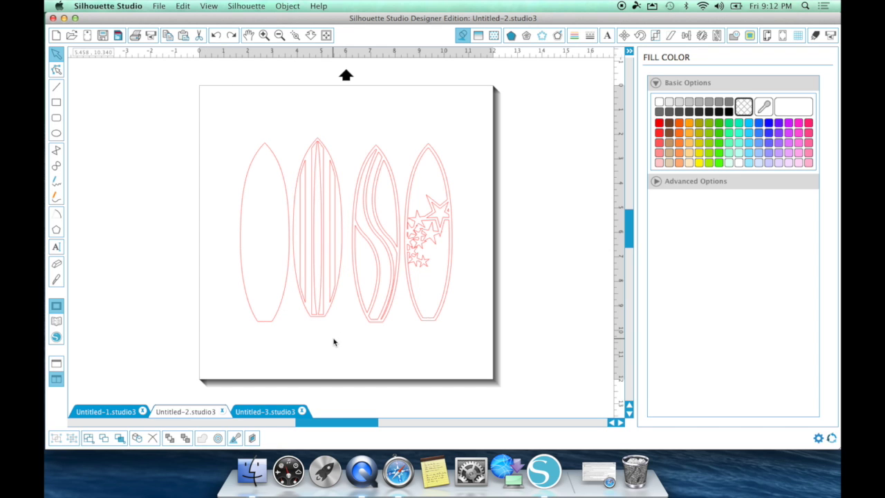
{"action": "left_click_drag", "start_coordinate": [275, 322], "coordinate": [166, 319]}
{"action": "left_click_drag", "start_coordinate": [325, 320], "coordinate": [264, 317]}
{"action": "left_click", "coordinate": [265, 317]}
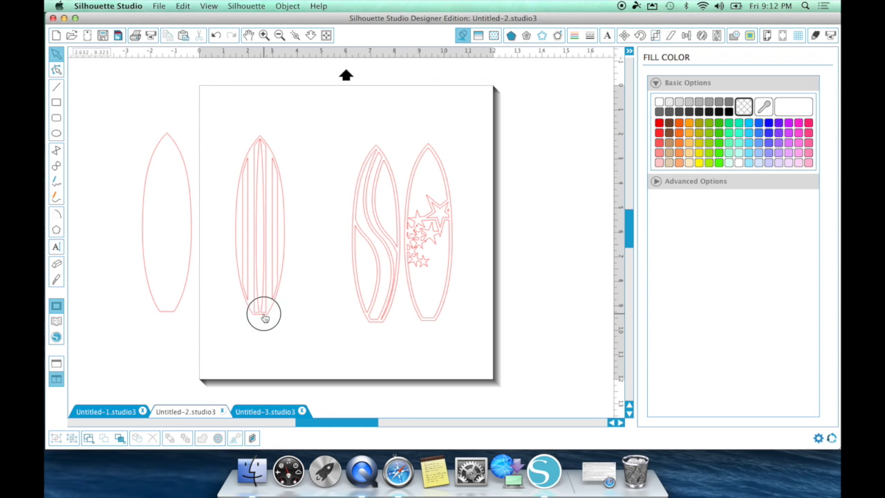
{"action": "left_click", "coordinate": [659, 124]}
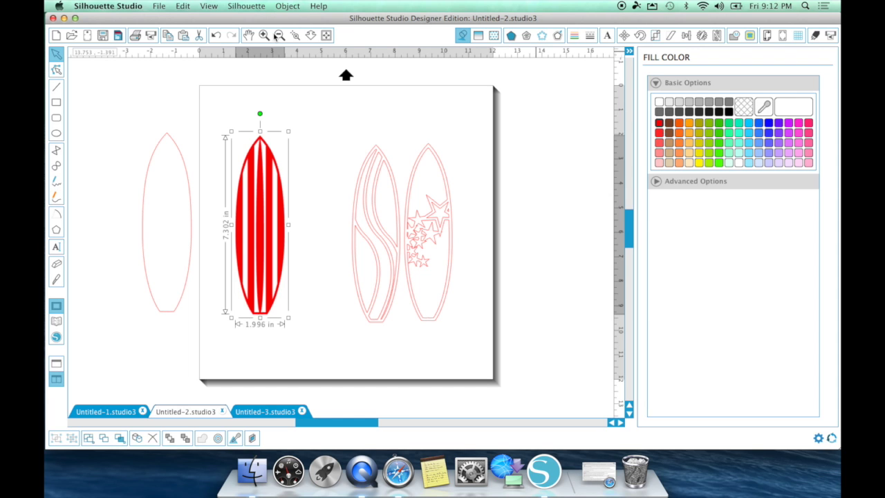
{"action": "left_click", "coordinate": [216, 36]}
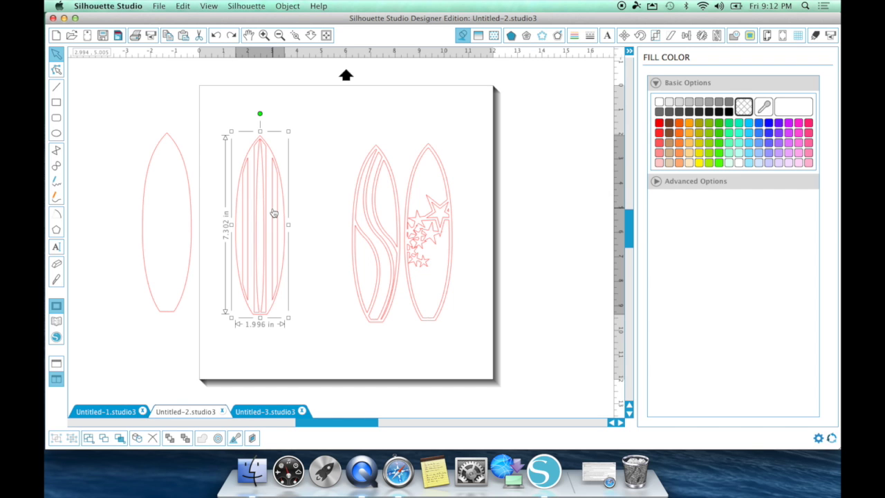
Split the striped surfboard into separate pieces.
{"action": "right_click", "coordinate": [274, 213]}
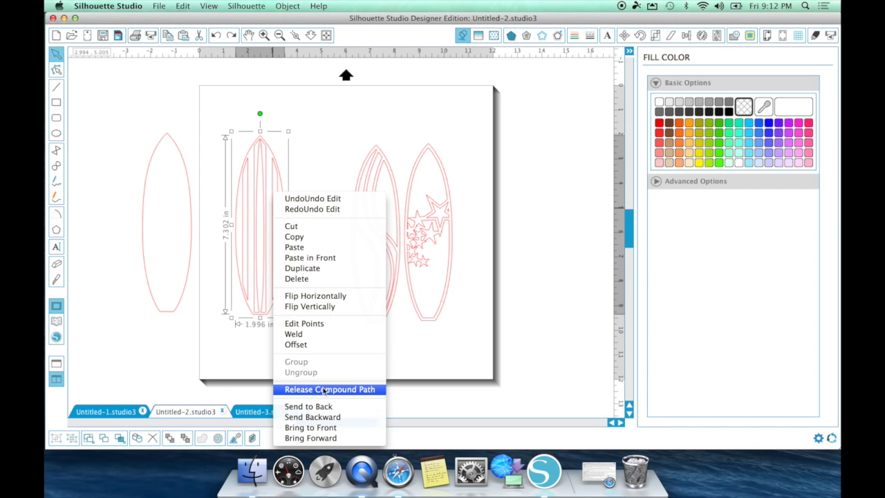
{"action": "left_click", "coordinate": [323, 390]}
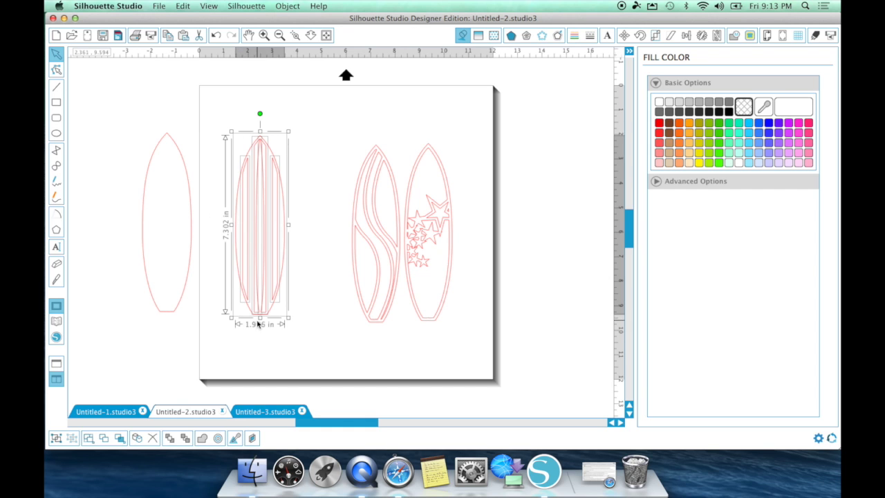
{"action": "left_click", "coordinate": [324, 241]}
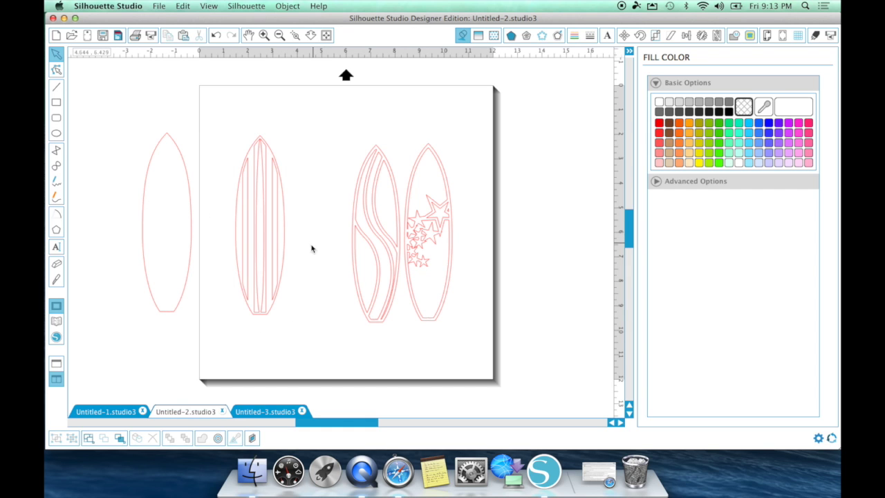
Fill the four stripes orange, lighter orange, olive-yellow and blue.
{"action": "left_click", "coordinate": [249, 285]}
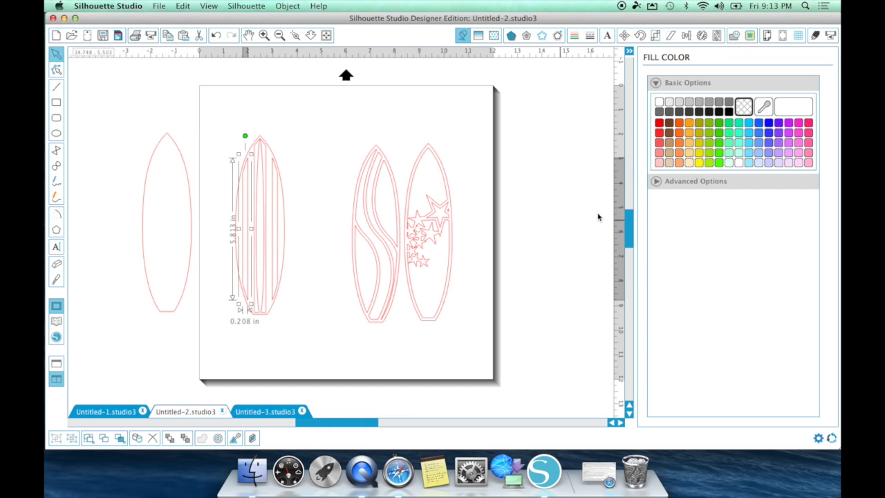
{"action": "left_click", "coordinate": [680, 125]}
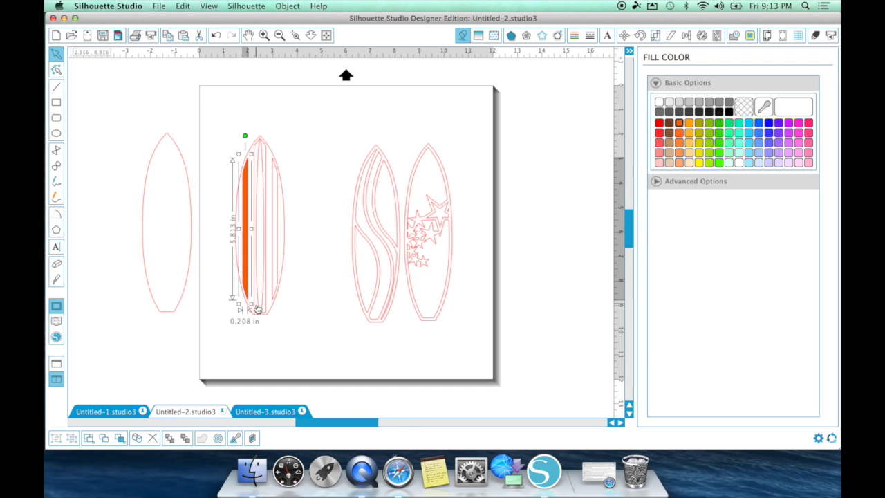
{"action": "left_click", "coordinate": [255, 308]}
{"action": "left_click", "coordinate": [690, 123]}
{"action": "left_click", "coordinate": [267, 313]}
{"action": "left_click", "coordinate": [701, 123]}
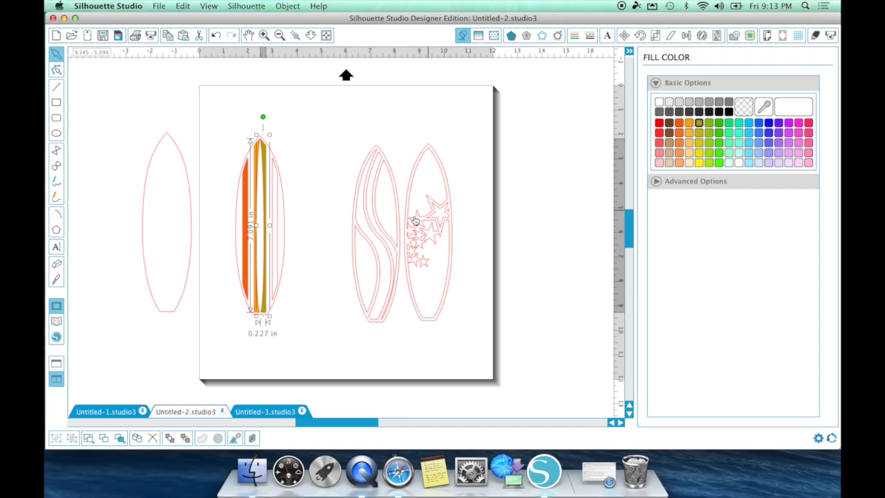
{"action": "left_click", "coordinate": [275, 297]}
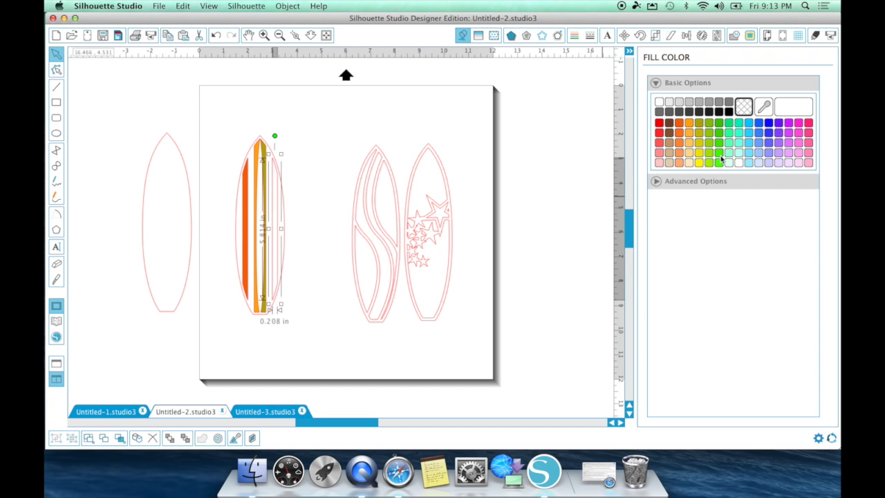
{"action": "left_click", "coordinate": [760, 124]}
Fill the surfboard's outer body salmon red.
{"action": "left_click", "coordinate": [301, 236]}
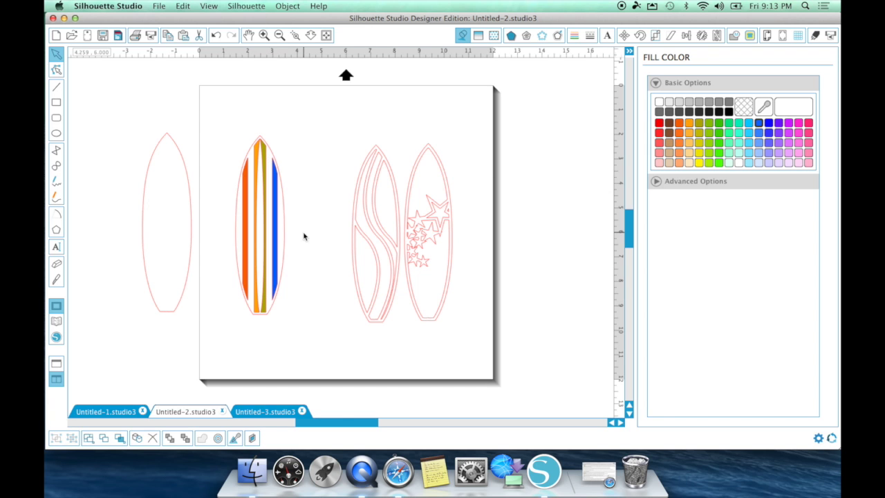
{"action": "left_click", "coordinate": [285, 239]}
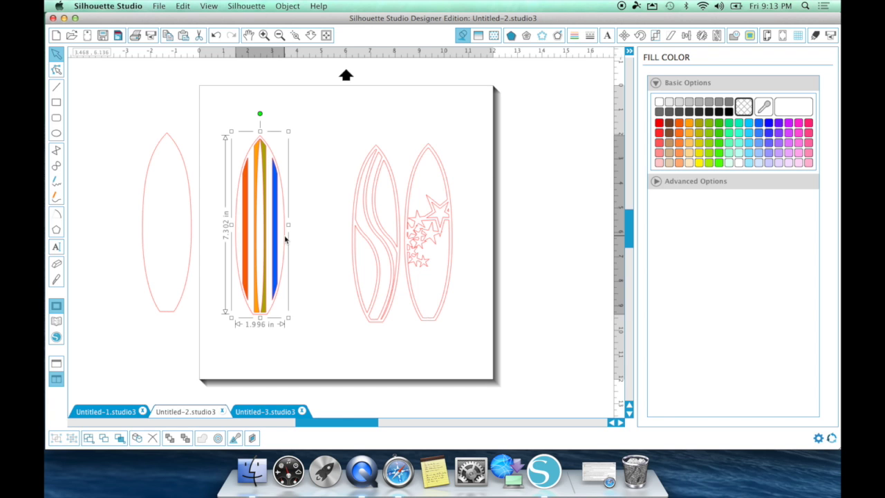
{"action": "left_click", "coordinate": [663, 124]}
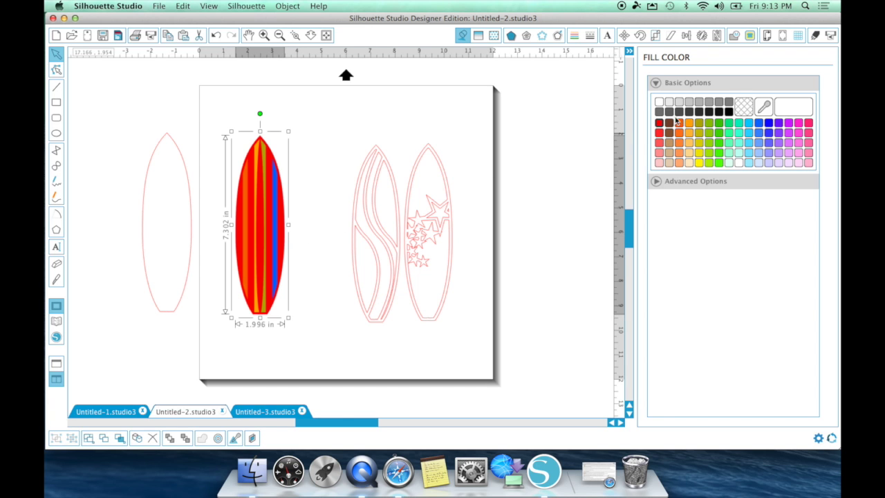
{"action": "left_click", "coordinate": [660, 143]}
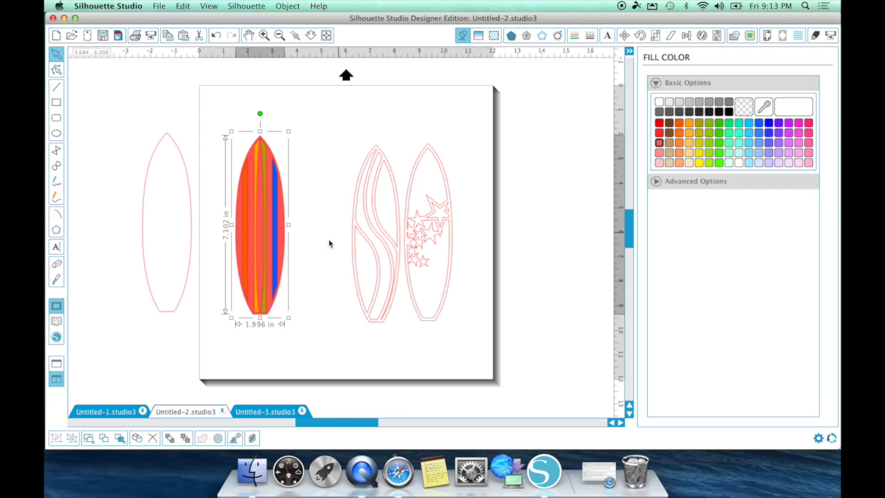
{"action": "left_click", "coordinate": [301, 262]}
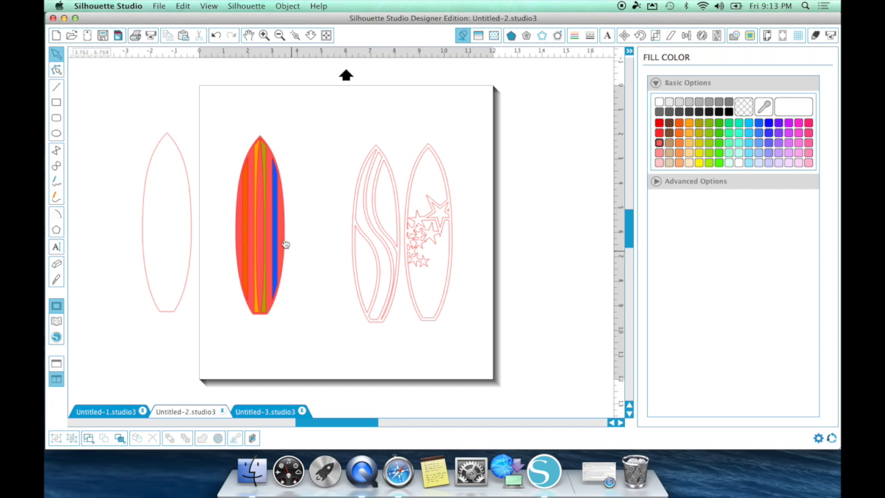
Select every piece of the coloured surfboard, make its outlines black, and show its Line Style settings.
{"action": "left_click", "coordinate": [229, 121]}
{"action": "left_click_drag", "start_coordinate": [229, 121], "coordinate": [303, 322]}
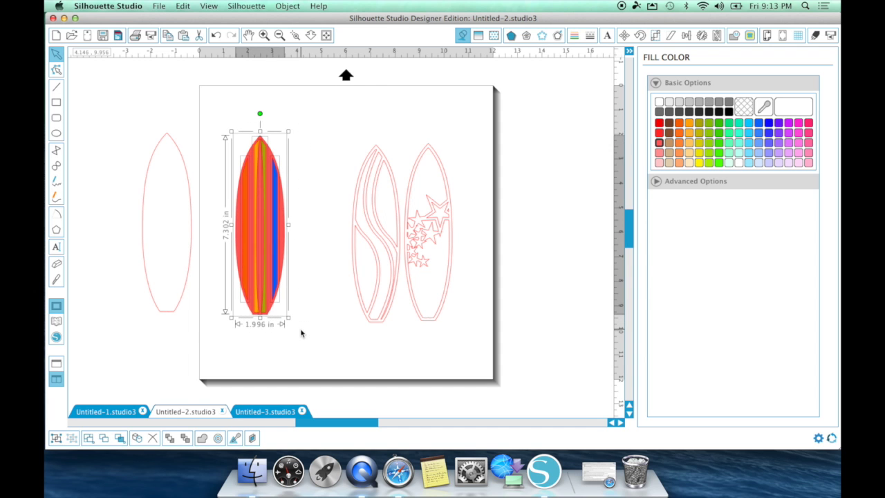
{"action": "left_click", "coordinate": [574, 36]}
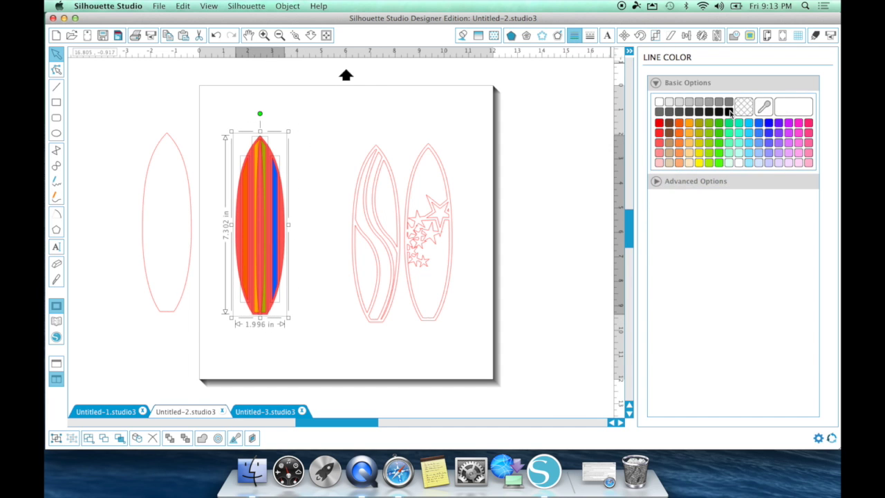
{"action": "left_click", "coordinate": [731, 113]}
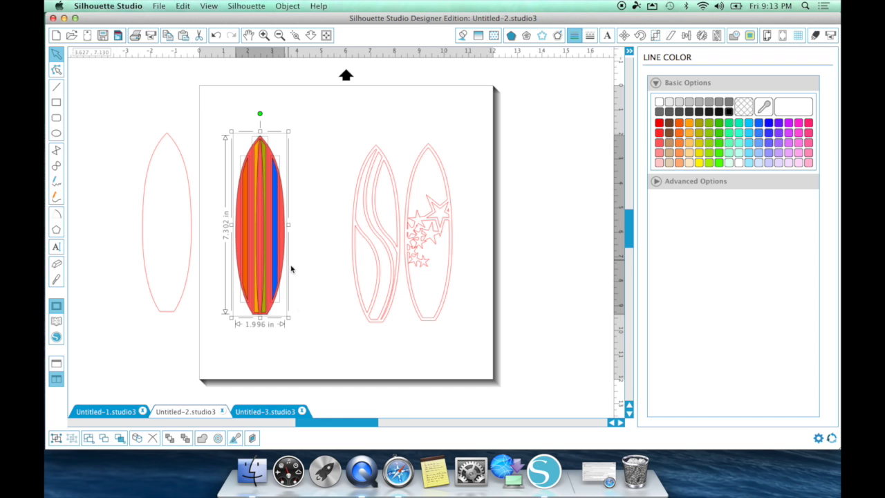
{"action": "left_click", "coordinate": [271, 353]}
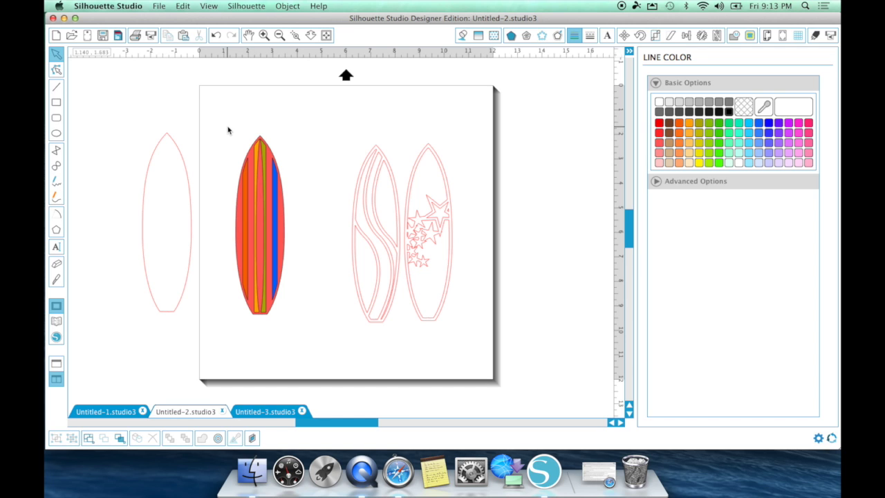
{"action": "left_click_drag", "start_coordinate": [228, 130], "coordinate": [293, 357]}
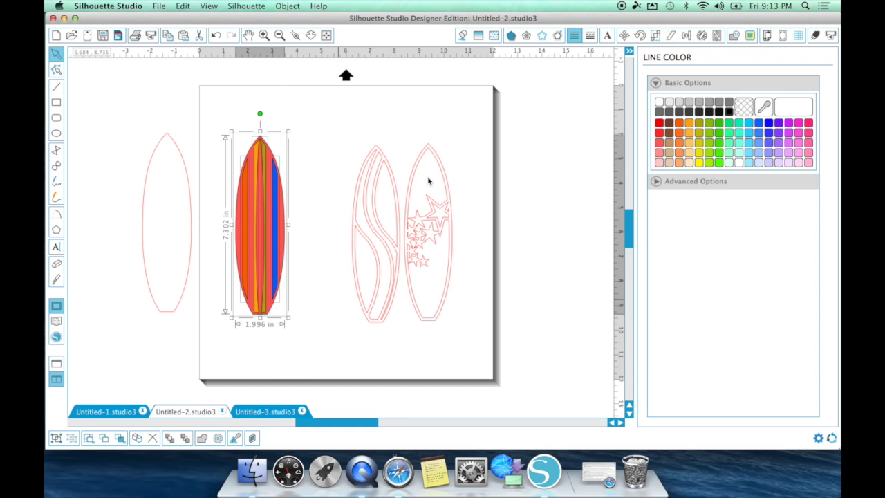
{"action": "left_click", "coordinate": [590, 35]}
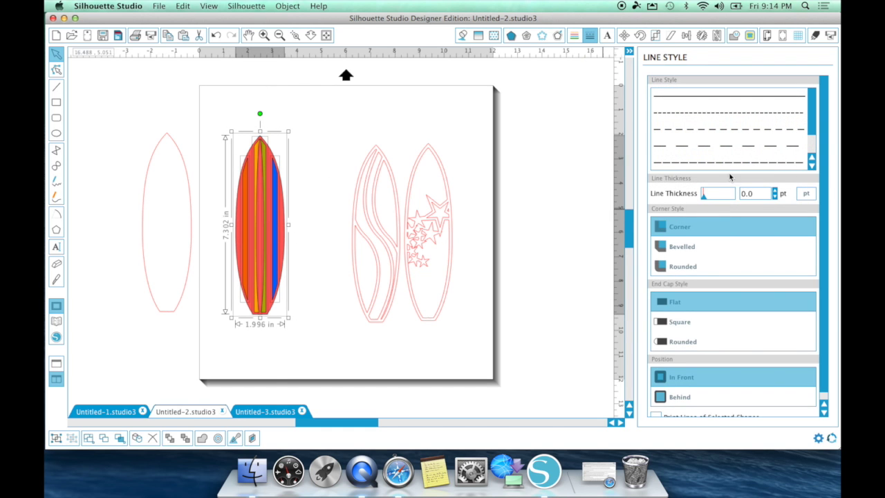
Raise the surfboard's line thickness to 1.5 pt, preview it, and reselect all its pieces.
{"action": "left_click", "coordinate": [775, 191]}
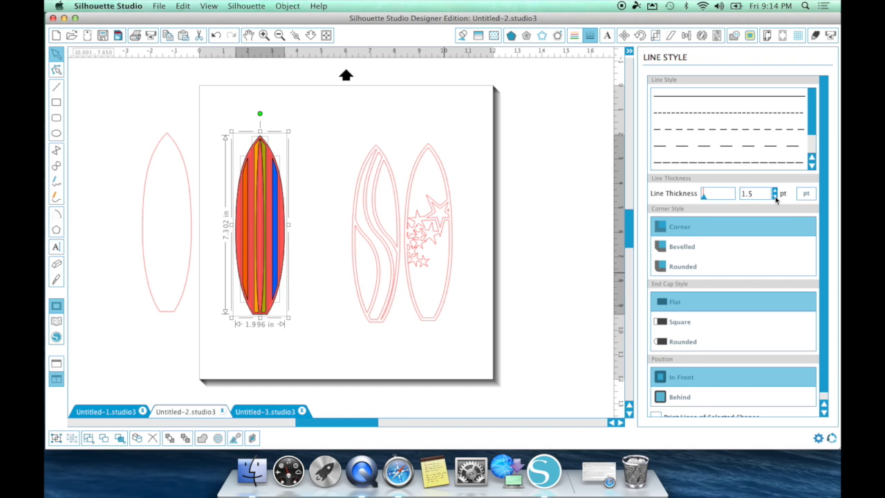
{"action": "left_click", "coordinate": [261, 358]}
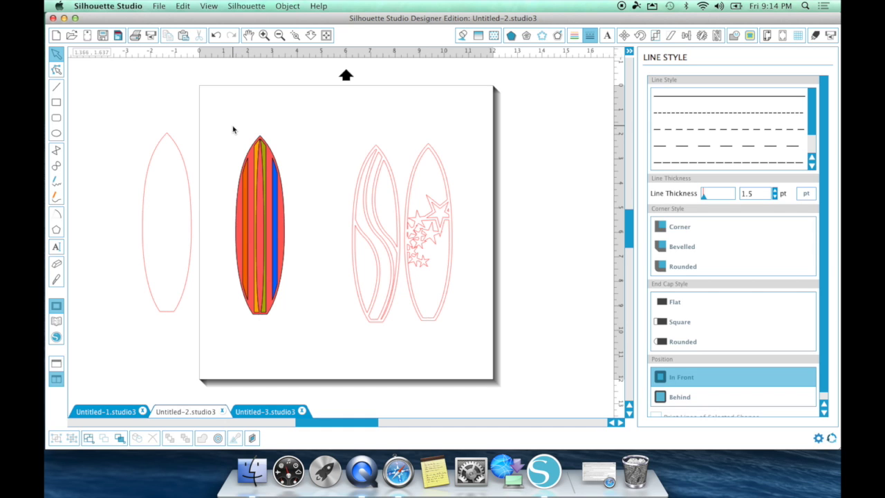
{"action": "left_click", "coordinate": [235, 128]}
{"action": "left_click_drag", "start_coordinate": [236, 129], "coordinate": [291, 351]}
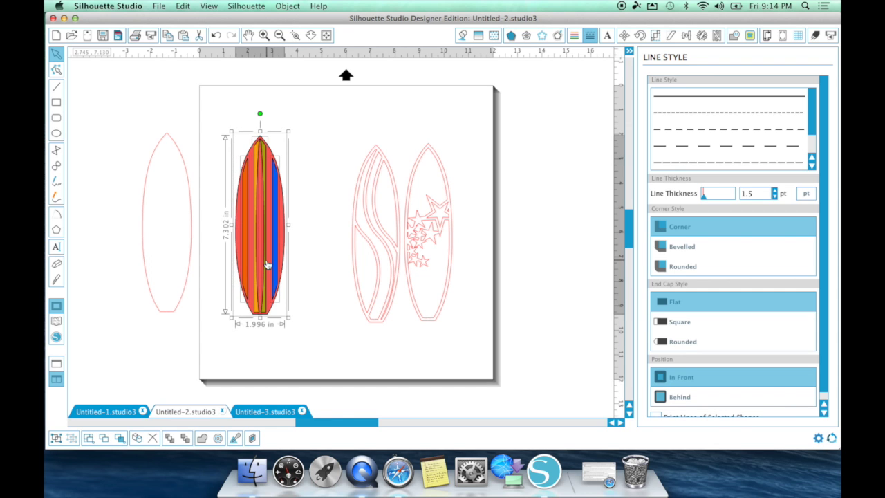
Try making the surfboard pieces a compound path, then undo it.
{"action": "right_click", "coordinate": [268, 264]}
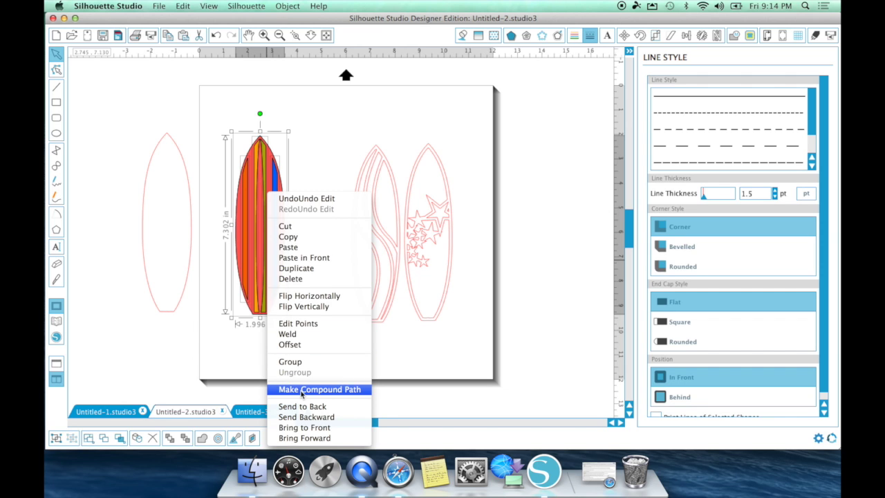
{"action": "left_click", "coordinate": [302, 393]}
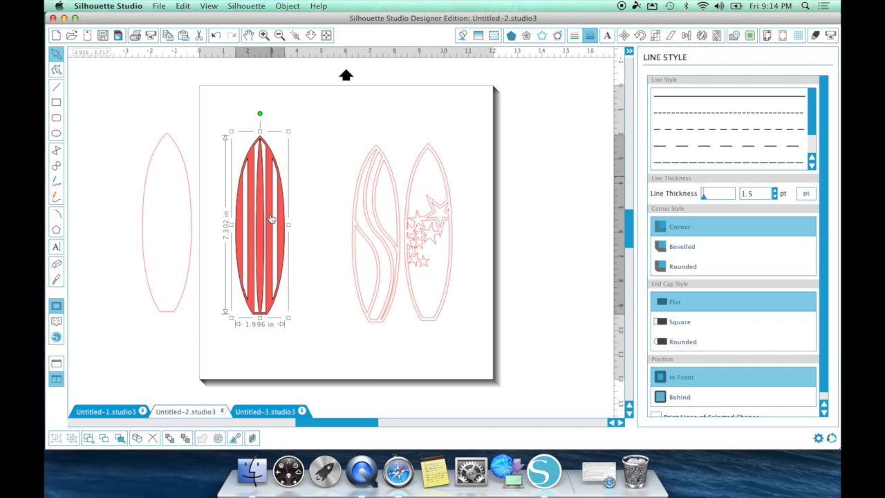
{"action": "left_click", "coordinate": [216, 36]}
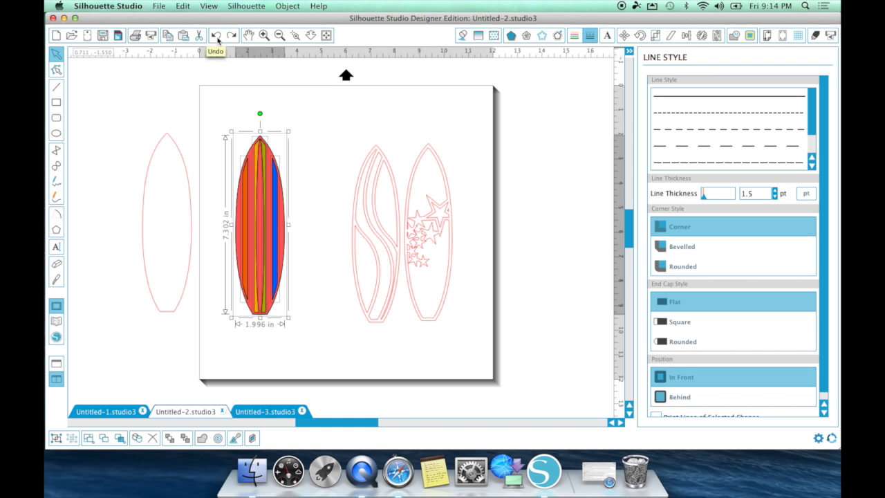
Group the surfboard pieces, move the group higher, and shift the star board to the page's right edge.
{"action": "right_click", "coordinate": [250, 145]}
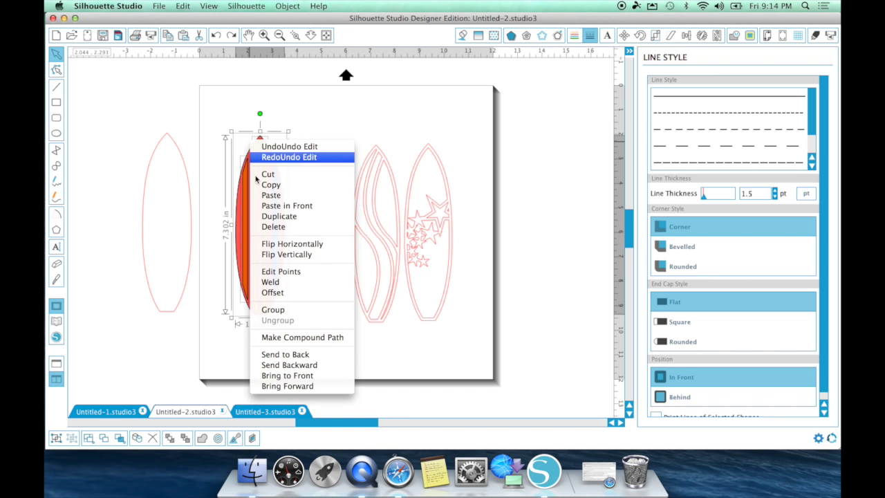
{"action": "left_click", "coordinate": [276, 310]}
{"action": "left_click_drag", "start_coordinate": [260, 240], "coordinate": [250, 207]}
{"action": "left_click", "coordinate": [281, 286]}
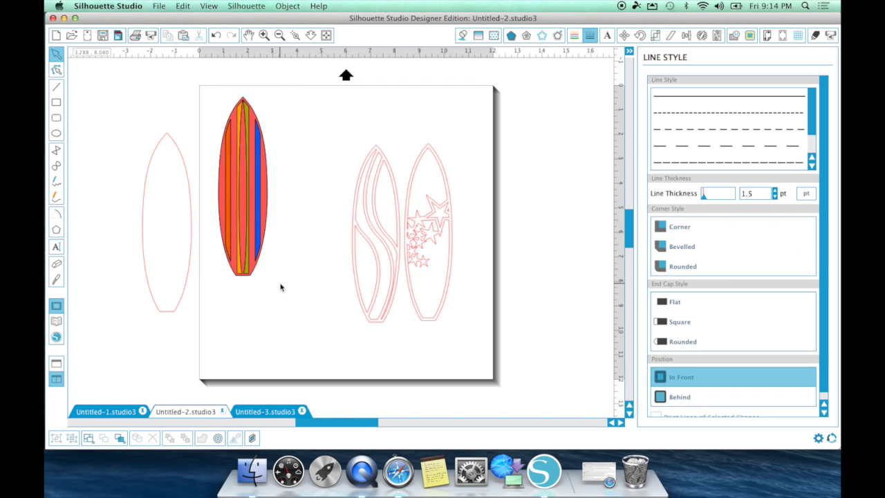
{"action": "left_click_drag", "start_coordinate": [413, 231], "coordinate": [474, 227]}
Select the S-pattern board's lower-left inner piece and bring up the fill colour palette.
{"action": "left_click", "coordinate": [467, 231]}
{"action": "left_click", "coordinate": [394, 243]}
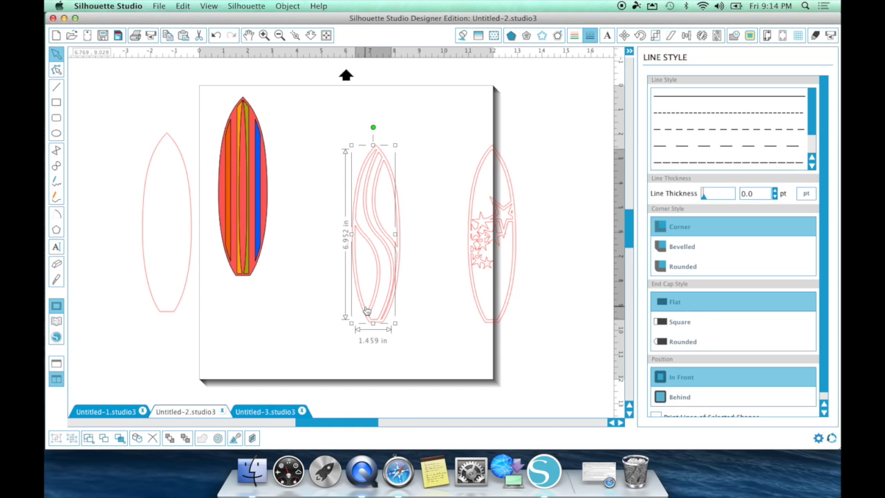
{"action": "left_click", "coordinate": [366, 310]}
{"action": "left_click", "coordinate": [384, 299]}
{"action": "key", "text": "super+z"}
{"action": "left_click", "coordinate": [415, 192]}
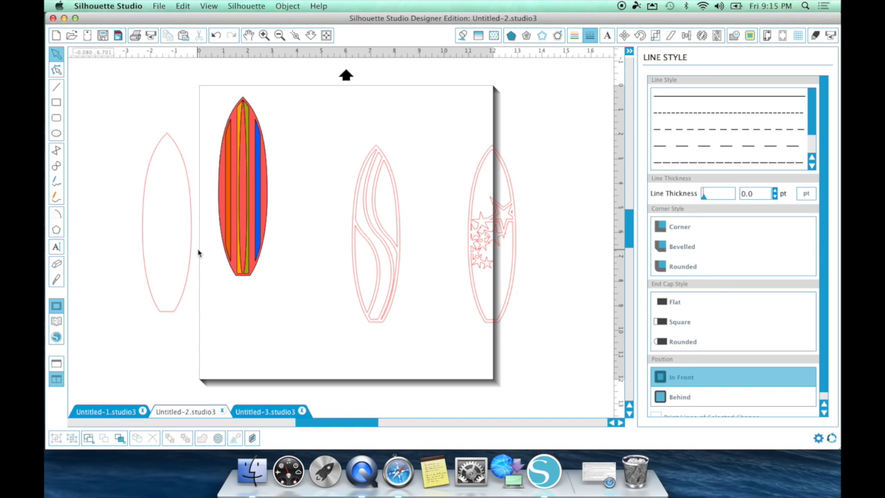
{"action": "left_click", "coordinate": [377, 281]}
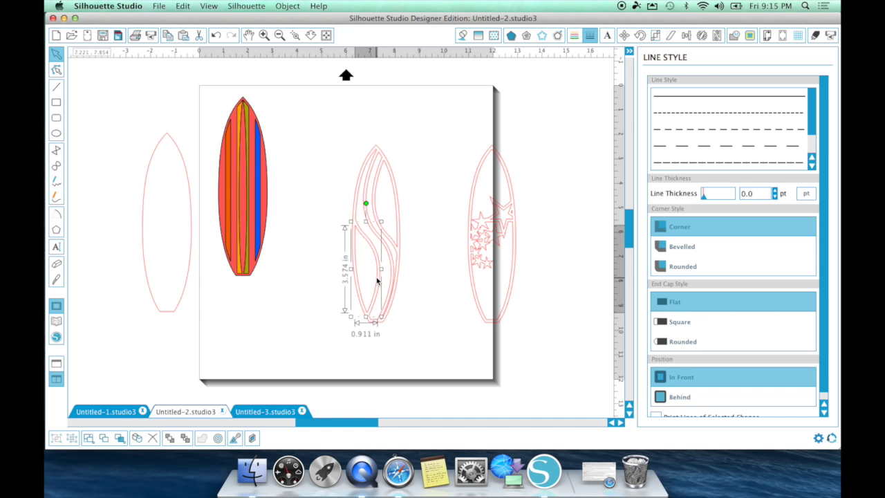
{"action": "left_click", "coordinate": [464, 36]}
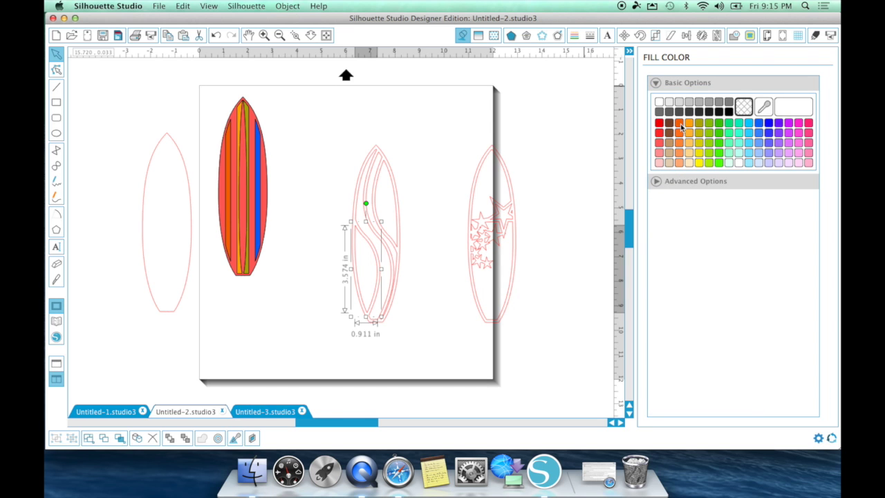
Fill the S-board's wave pieces orange, green and light blue.
{"action": "left_click", "coordinate": [679, 123]}
{"action": "left_click", "coordinate": [387, 283]}
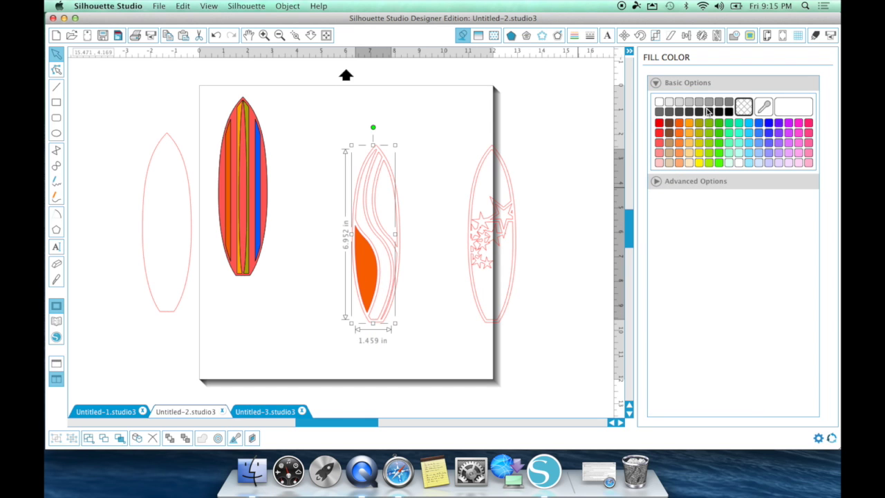
{"action": "left_click", "coordinate": [693, 125]}
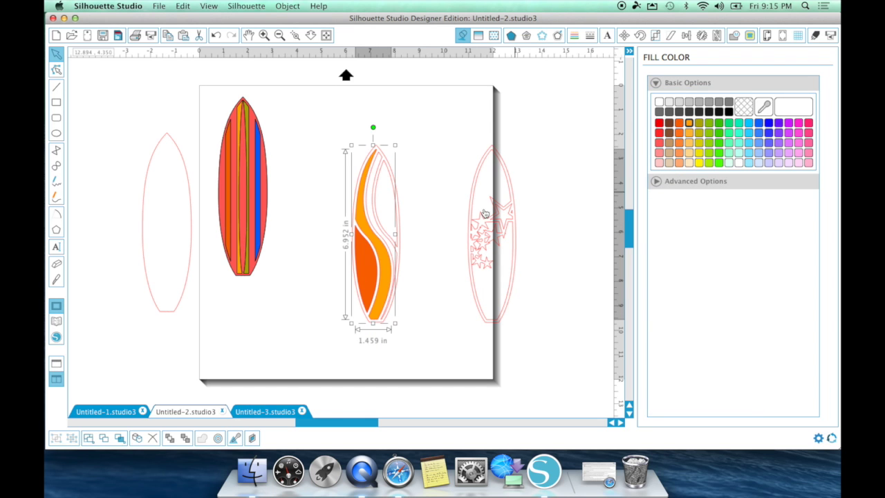
{"action": "left_click", "coordinate": [390, 247]}
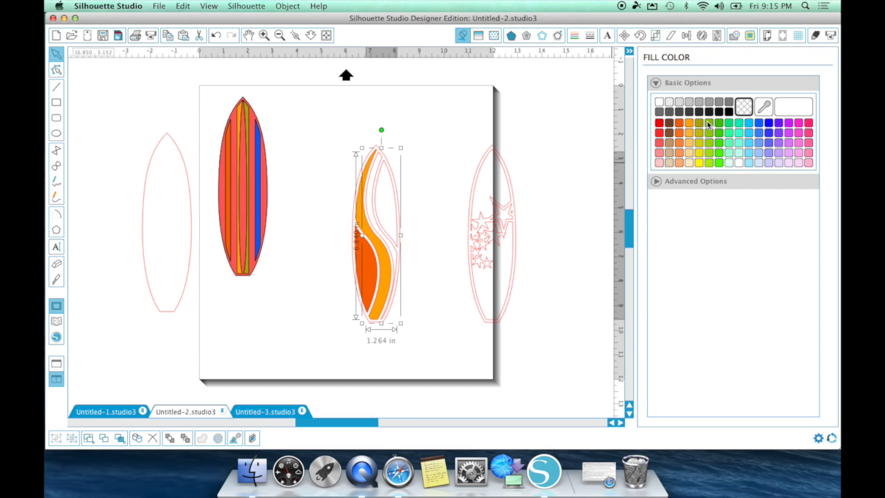
{"action": "left_click", "coordinate": [709, 123]}
{"action": "left_click", "coordinate": [391, 228]}
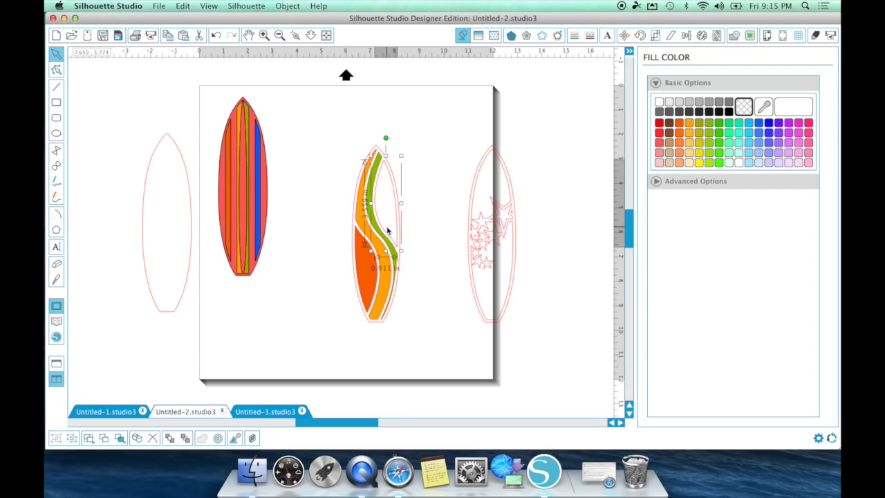
{"action": "left_click", "coordinate": [749, 126]}
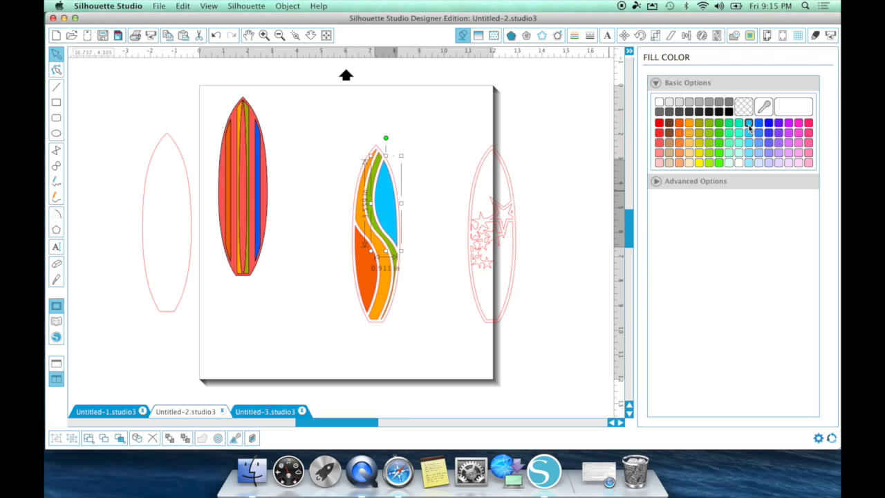
Fill the S-board's outer shape light pink.
{"action": "left_click", "coordinate": [420, 217]}
{"action": "left_click", "coordinate": [396, 209]}
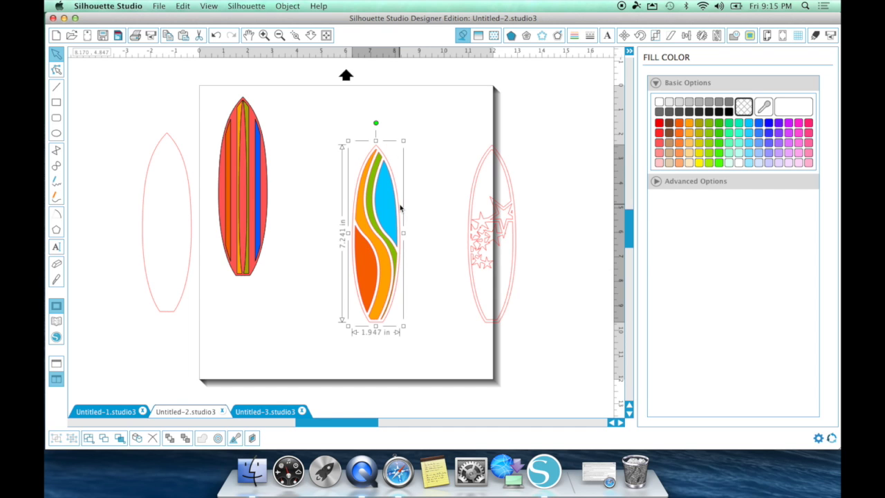
{"action": "left_click", "coordinate": [659, 162]}
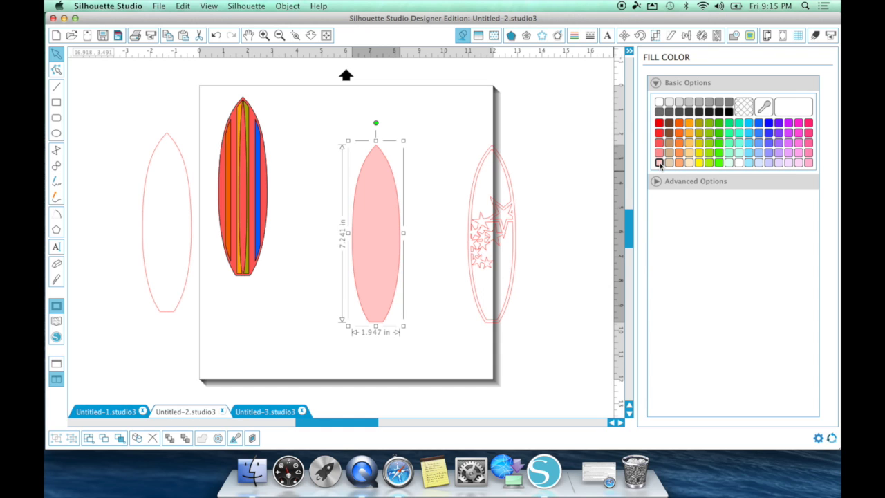
Send the pink board shape behind its wave pieces.
{"action": "right_click", "coordinate": [388, 268]}
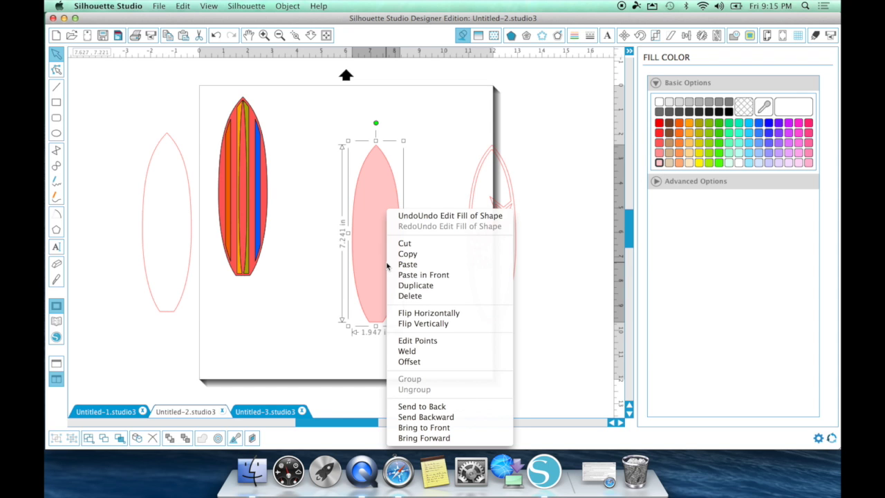
{"action": "left_click", "coordinate": [417, 407]}
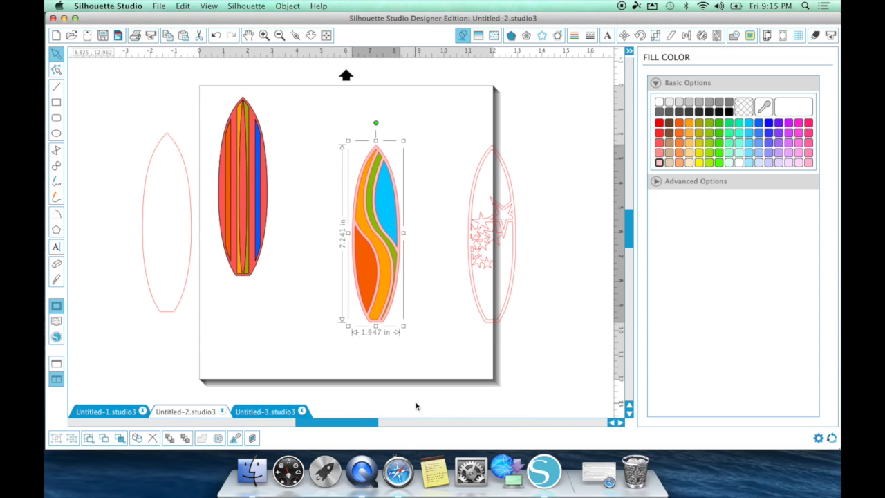
{"action": "left_click", "coordinate": [434, 233]}
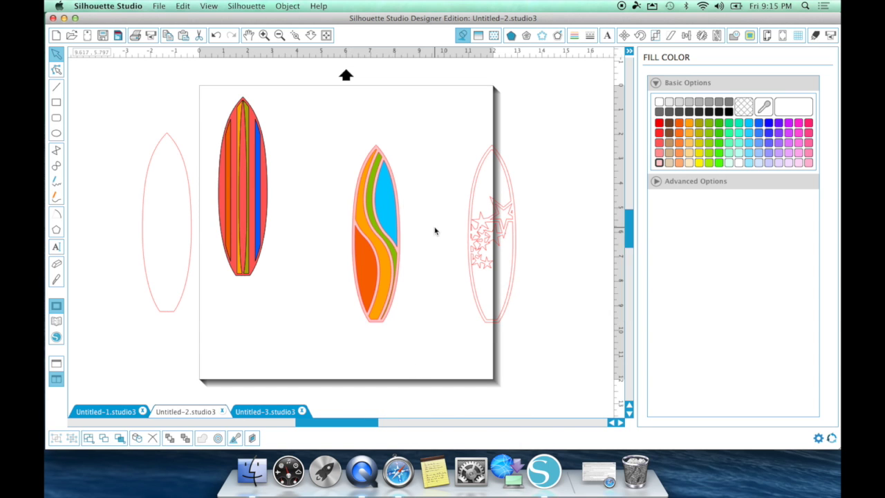
Give all the middle surfboard's pieces black outlines at 1.5 pt thickness.
{"action": "left_click", "coordinate": [341, 125]}
{"action": "left_click_drag", "start_coordinate": [340, 126], "coordinate": [421, 348]}
{"action": "left_click", "coordinate": [575, 36]}
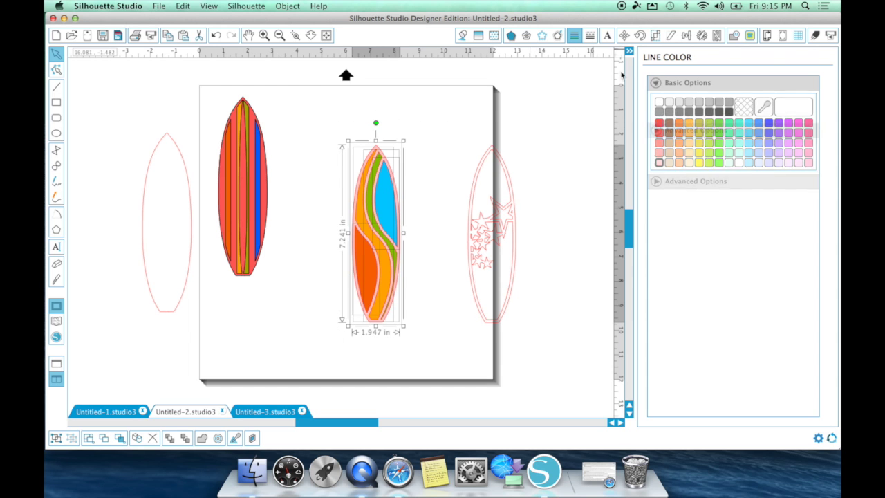
{"action": "left_click", "coordinate": [729, 112]}
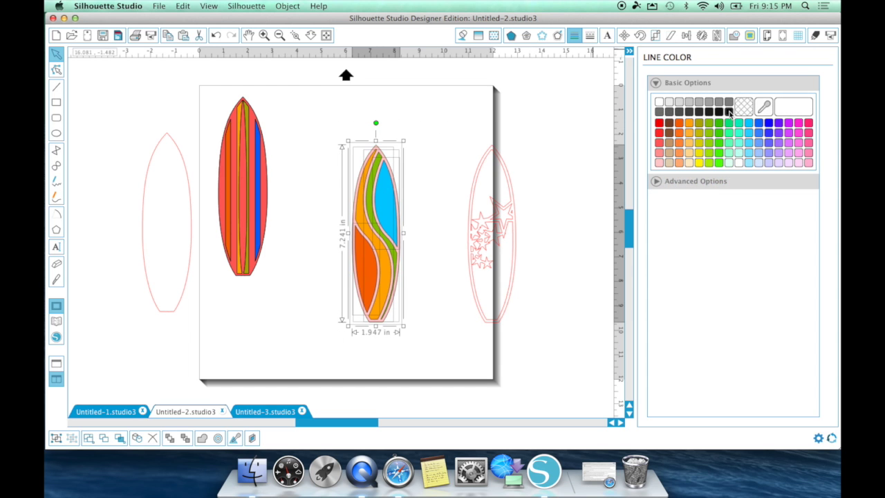
{"action": "left_click", "coordinate": [590, 35]}
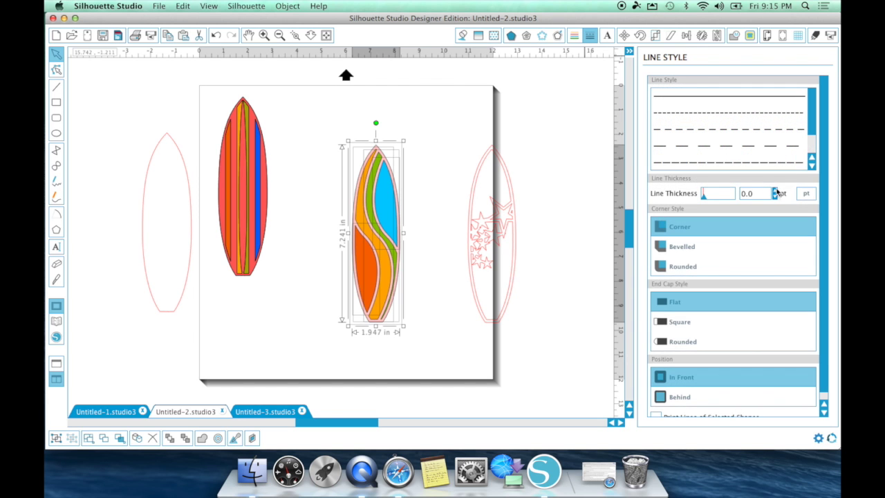
{"action": "left_click", "coordinate": [776, 191]}
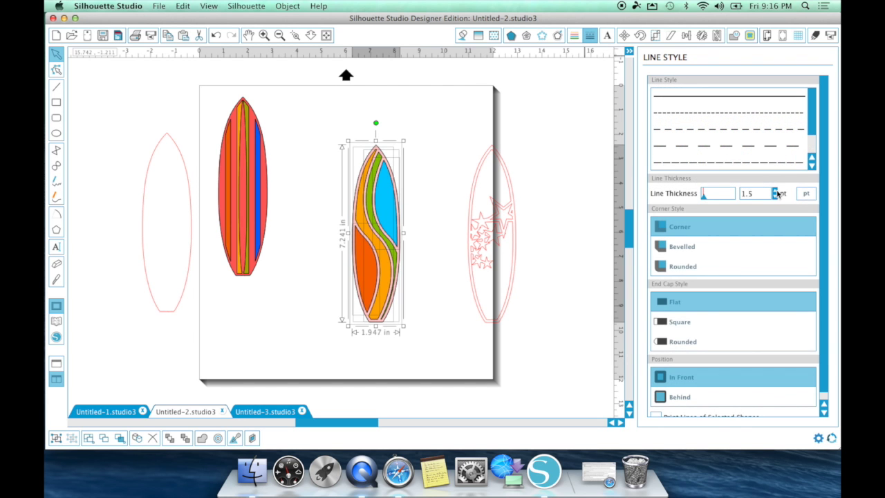
{"action": "left_click", "coordinate": [448, 196]}
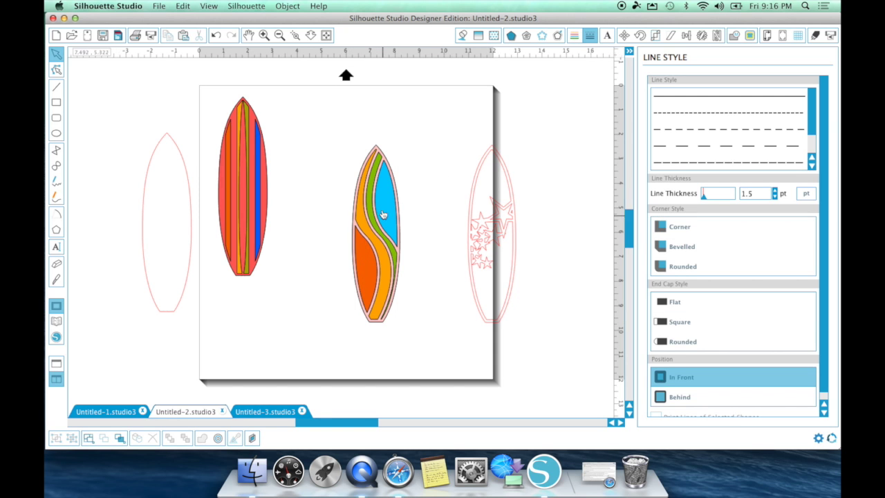
Group the middle surfboard, move it beside the striped board, and bring the star board onto the page.
{"action": "left_click_drag", "start_coordinate": [332, 122], "coordinate": [420, 354]}
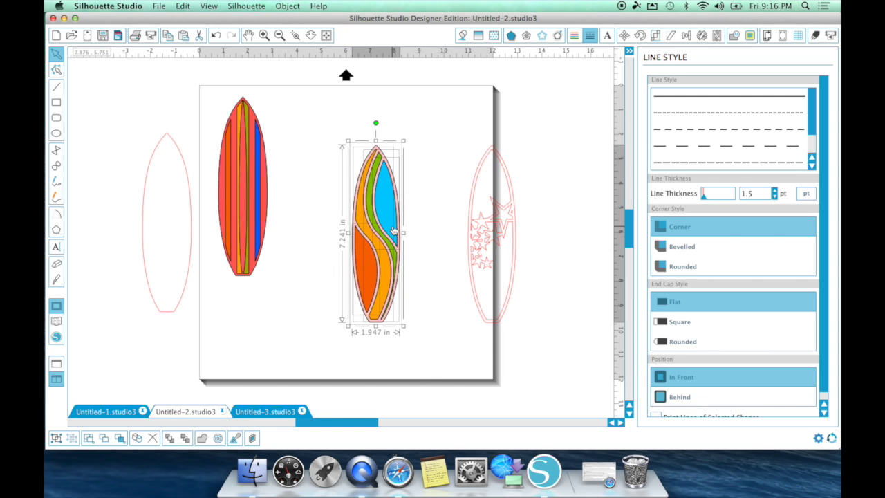
{"action": "right_click", "coordinate": [393, 229]}
{"action": "left_click", "coordinate": [425, 364]}
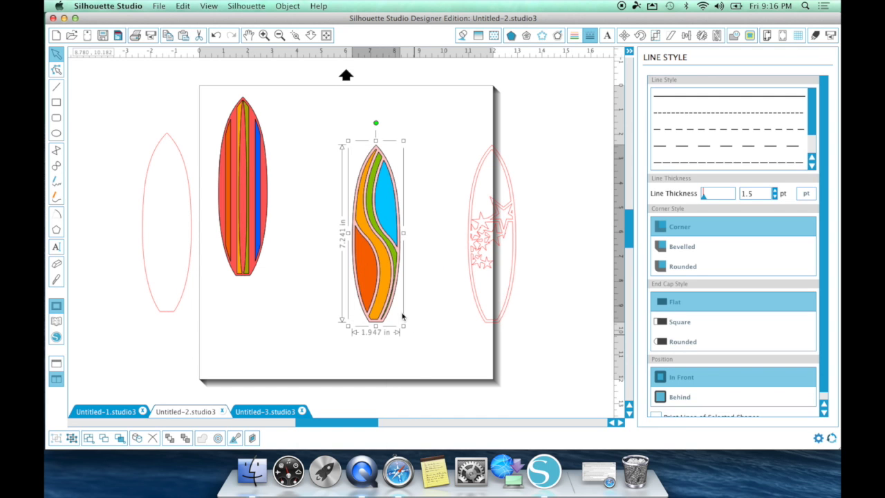
{"action": "left_click_drag", "start_coordinate": [394, 295], "coordinate": [320, 252]}
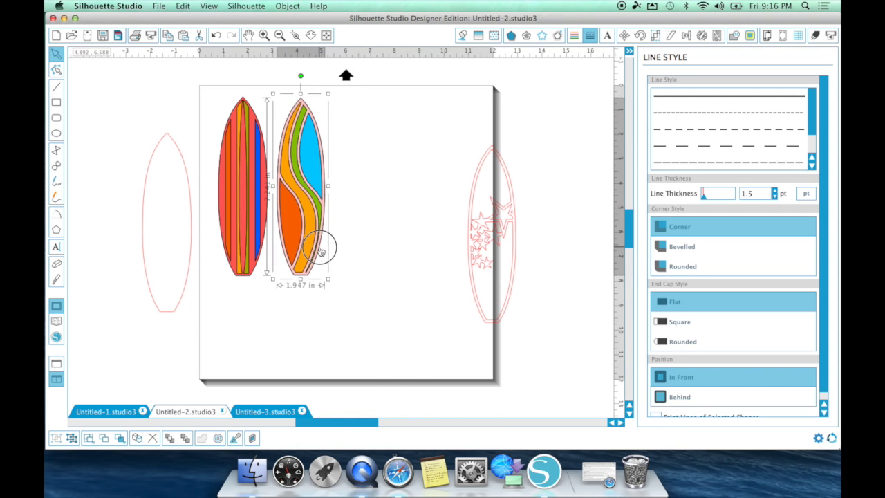
{"action": "left_click", "coordinate": [406, 326]}
{"action": "left_click_drag", "start_coordinate": [499, 225], "coordinate": [419, 211]}
Ungroup the star surfboard and fill its large star red.
{"action": "right_click", "coordinate": [418, 211]}
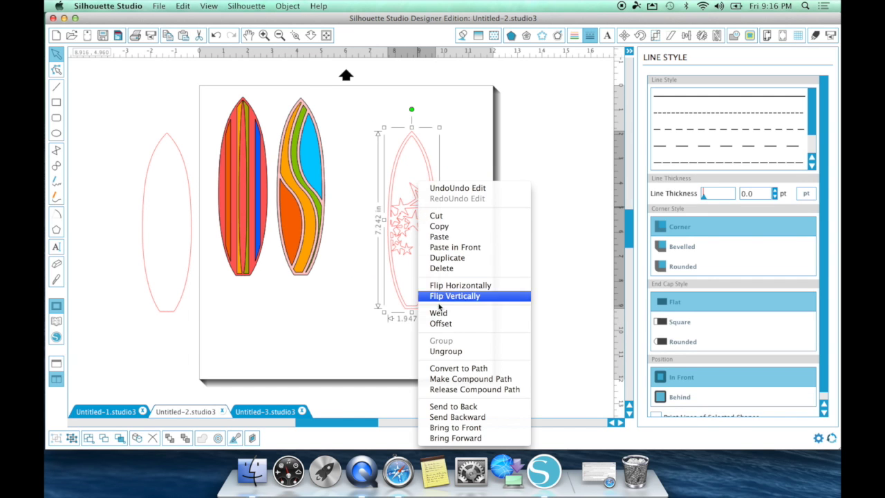
{"action": "left_click", "coordinate": [446, 351]}
{"action": "left_click", "coordinate": [494, 239]}
{"action": "left_click", "coordinate": [420, 209]}
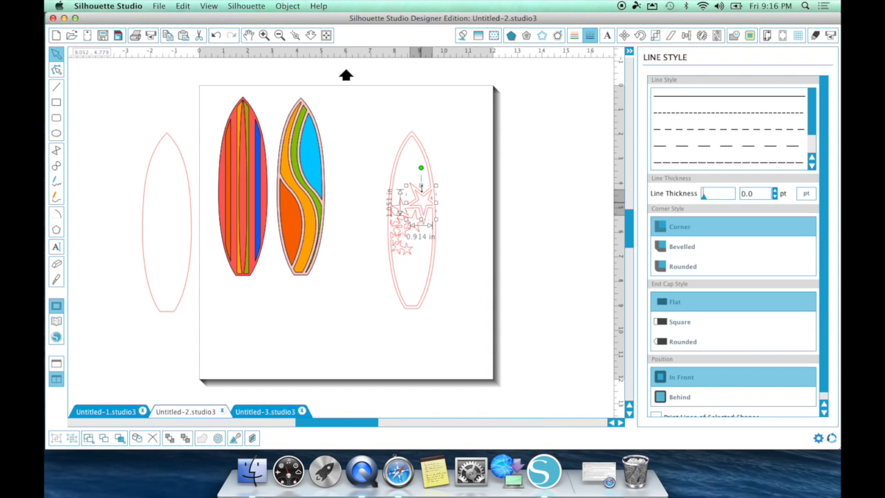
{"action": "left_click", "coordinate": [462, 36]}
{"action": "left_click", "coordinate": [660, 123]}
Fill the board's top section orange and the lower section green.
{"action": "left_click", "coordinate": [406, 213]}
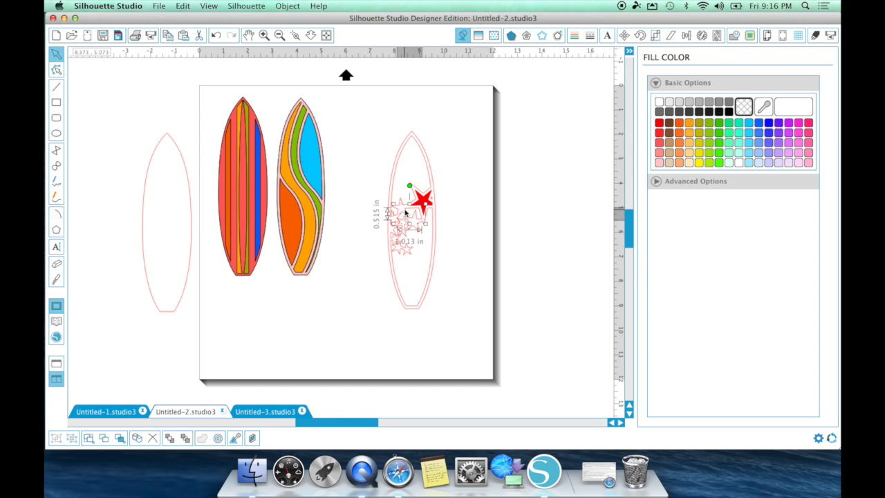
{"action": "left_click", "coordinate": [401, 212]}
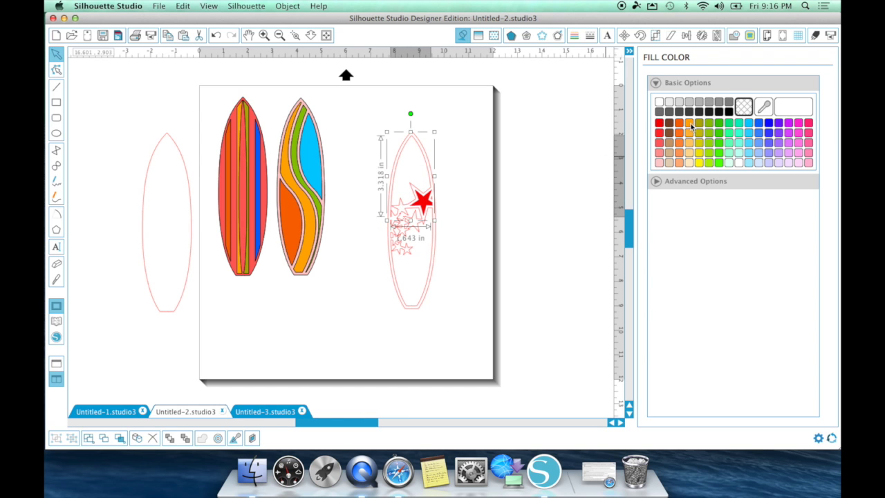
{"action": "left_click", "coordinate": [689, 124]}
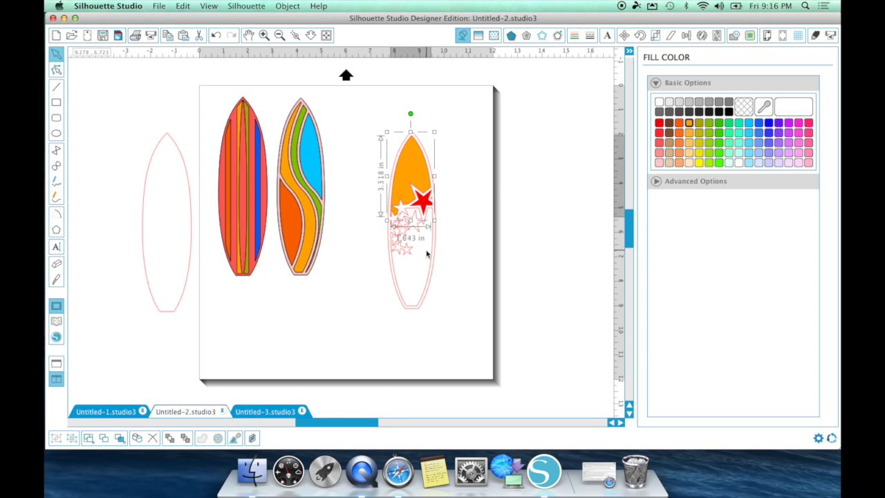
{"action": "left_click", "coordinate": [429, 256]}
{"action": "left_click", "coordinate": [719, 125]}
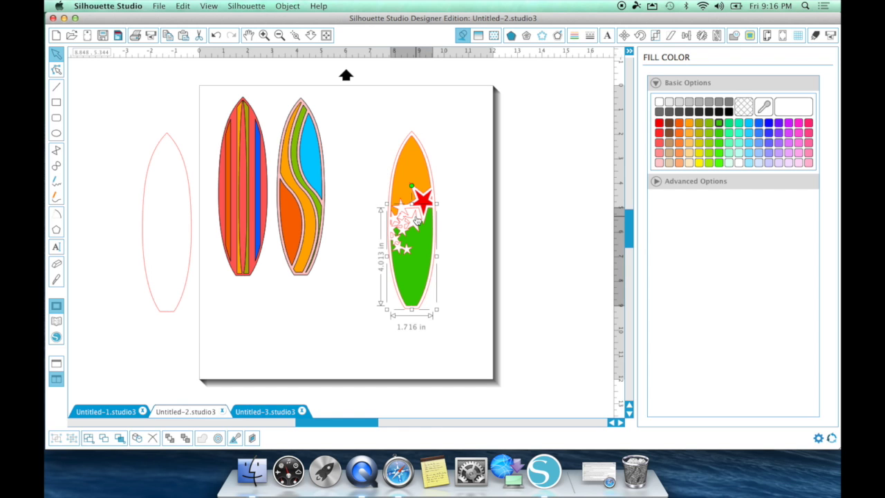
Recolour the large star blue and two small stars light blue and green.
{"action": "left_click", "coordinate": [420, 220]}
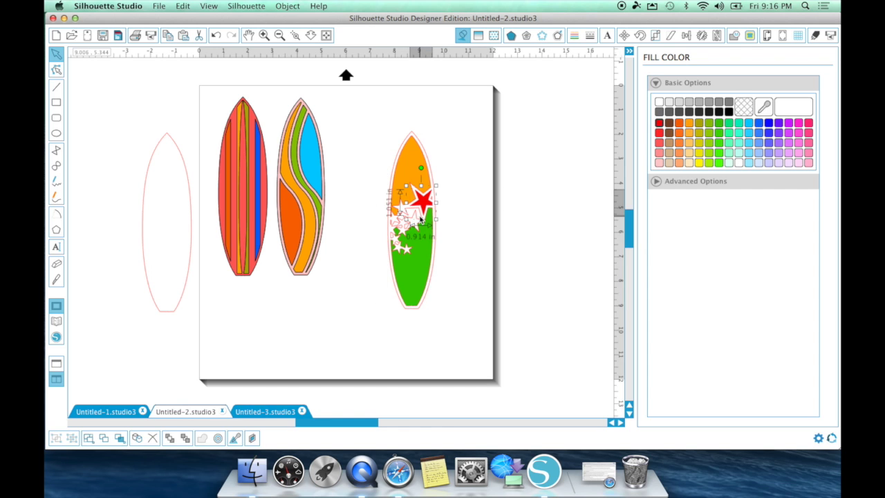
{"action": "left_click", "coordinate": [769, 123]}
{"action": "left_click", "coordinate": [409, 218]}
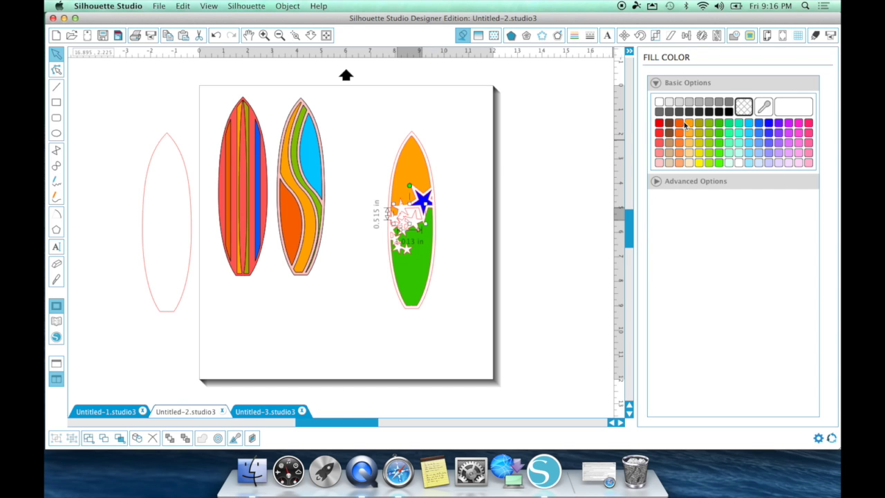
{"action": "left_click", "coordinate": [750, 134]}
{"action": "left_click", "coordinate": [509, 220]}
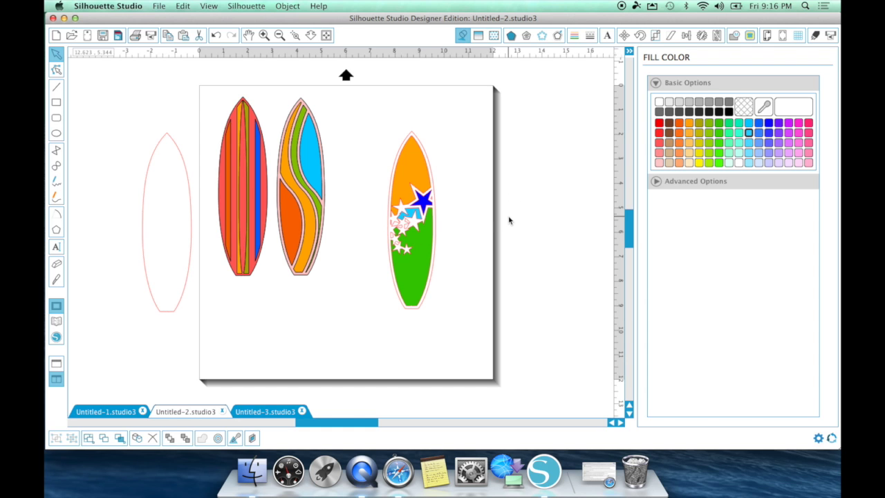
{"action": "left_click", "coordinate": [407, 230]}
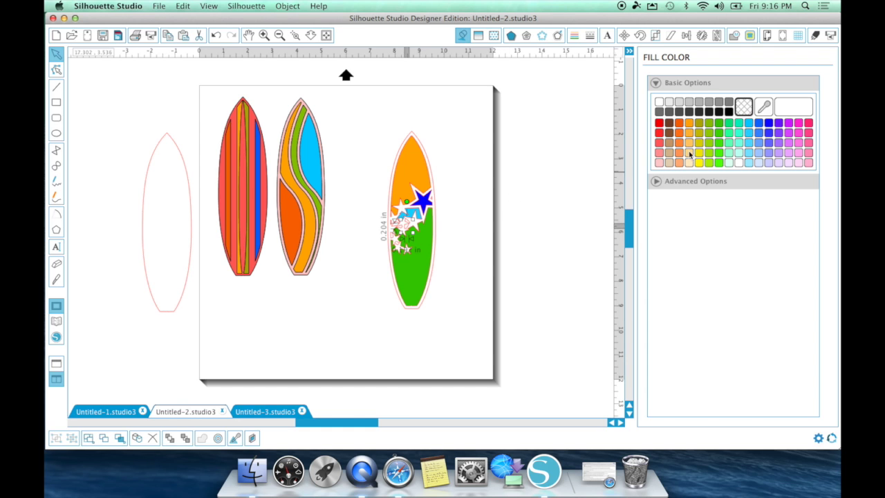
{"action": "left_click", "coordinate": [722, 130]}
Fill a tiny white star red and another small star pinkish red.
{"action": "left_click", "coordinate": [524, 205]}
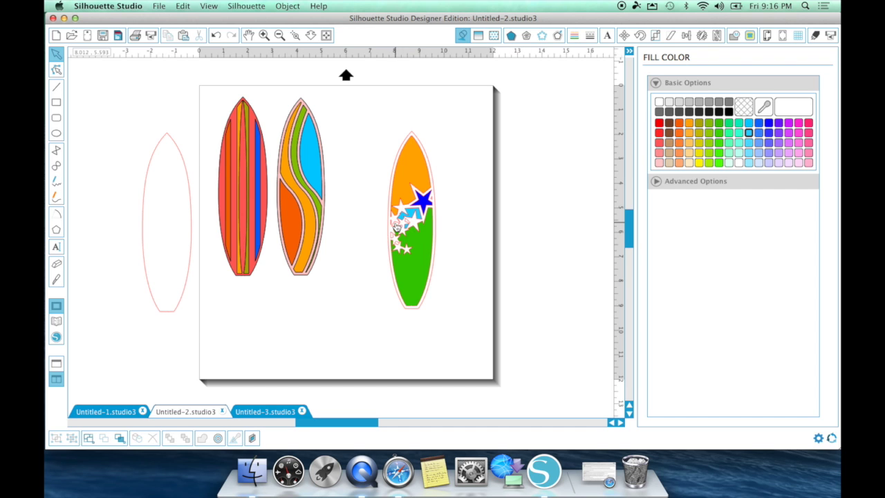
{"action": "left_click", "coordinate": [396, 225]}
{"action": "left_click", "coordinate": [659, 125]}
{"action": "left_click", "coordinate": [450, 218]}
{"action": "left_click", "coordinate": [395, 227]}
{"action": "left_click", "coordinate": [811, 124]}
Fill one more small white star with pink.
{"action": "left_click", "coordinate": [628, 187]}
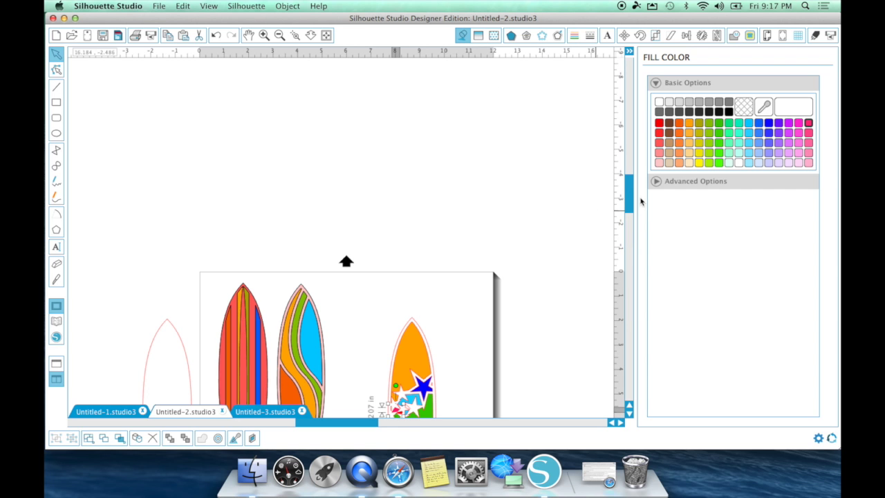
{"action": "left_click_drag", "start_coordinate": [631, 202], "coordinate": [631, 232]}
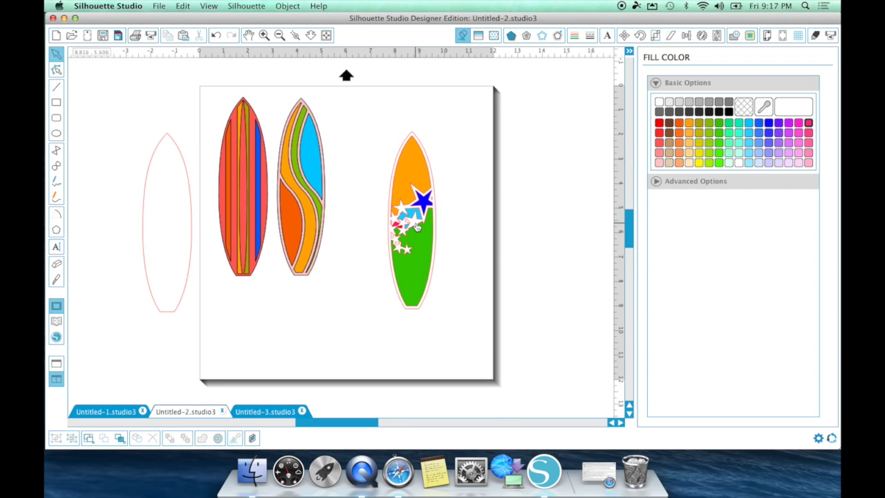
{"action": "left_click", "coordinate": [417, 227]}
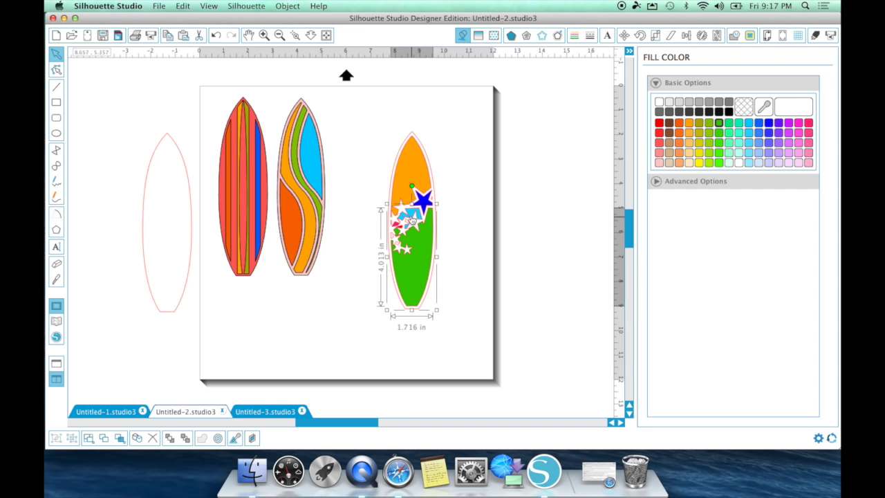
{"action": "left_click", "coordinate": [412, 222]}
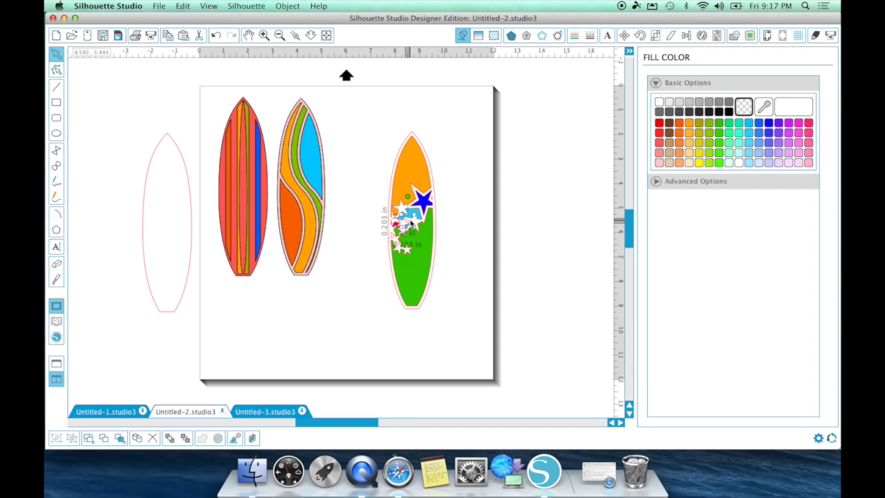
{"action": "left_click", "coordinate": [659, 153]}
{"action": "left_click", "coordinate": [514, 210]}
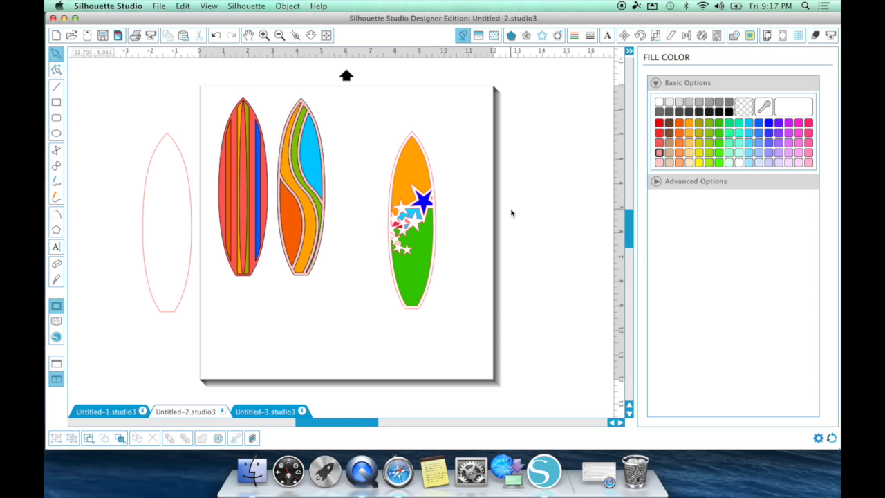
Group all the star surfboard pieces and move the board up beside the others.
{"action": "left_click", "coordinate": [425, 151]}
{"action": "left_click", "coordinate": [472, 143]}
{"action": "left_click_drag", "start_coordinate": [382, 120], "coordinate": [466, 353]}
{"action": "right_click", "coordinate": [413, 243]}
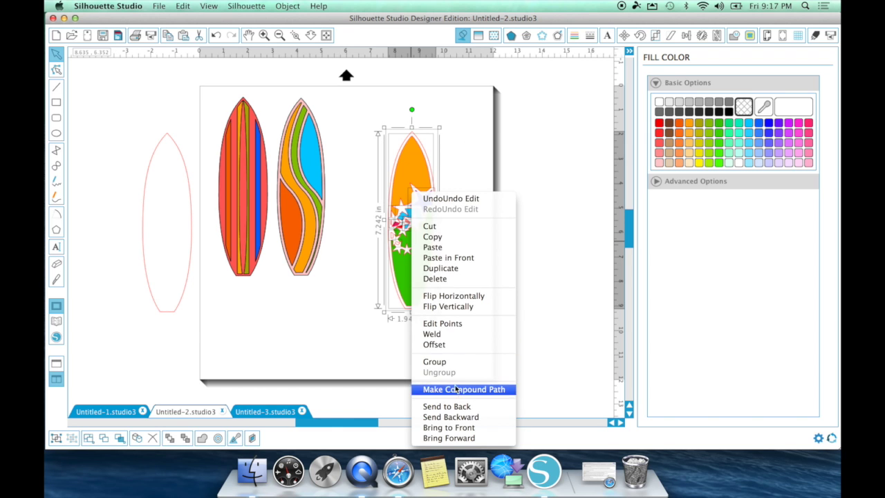
{"action": "left_click", "coordinate": [454, 362]}
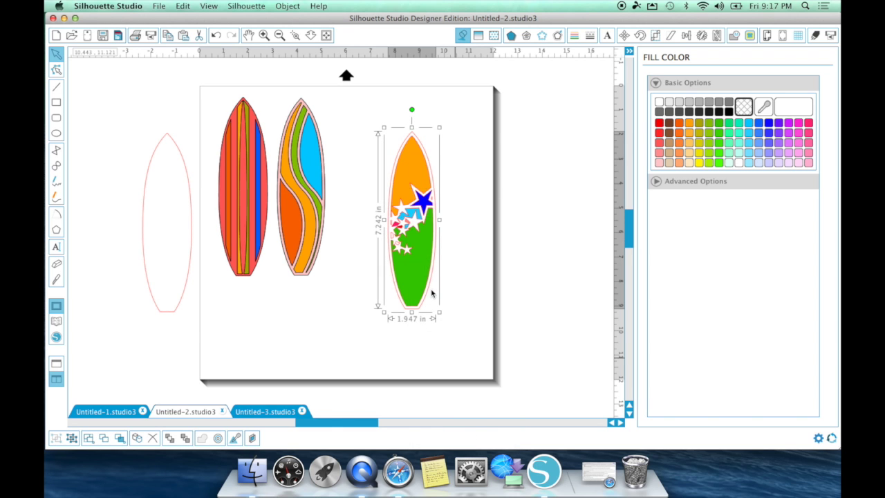
{"action": "left_click_drag", "start_coordinate": [429, 288], "coordinate": [385, 252]}
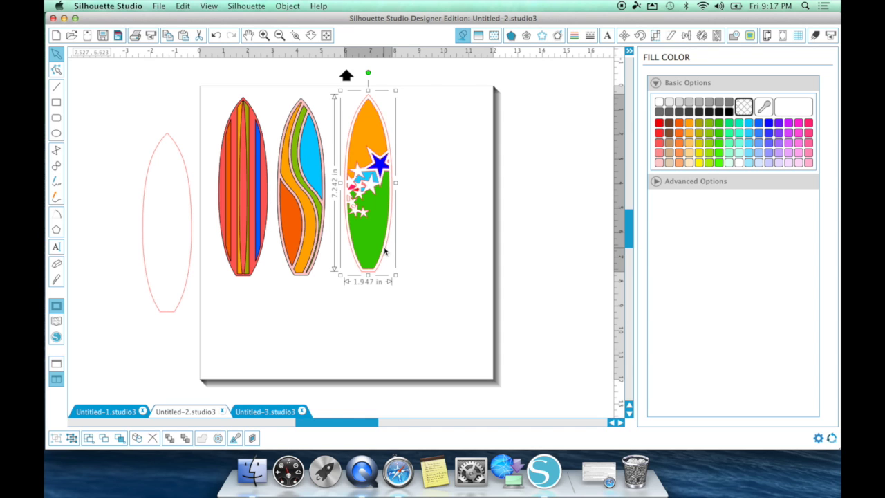
Drag the puppy picture from the desktop onto the Untitled-3 page.
{"action": "left_click", "coordinate": [280, 413]}
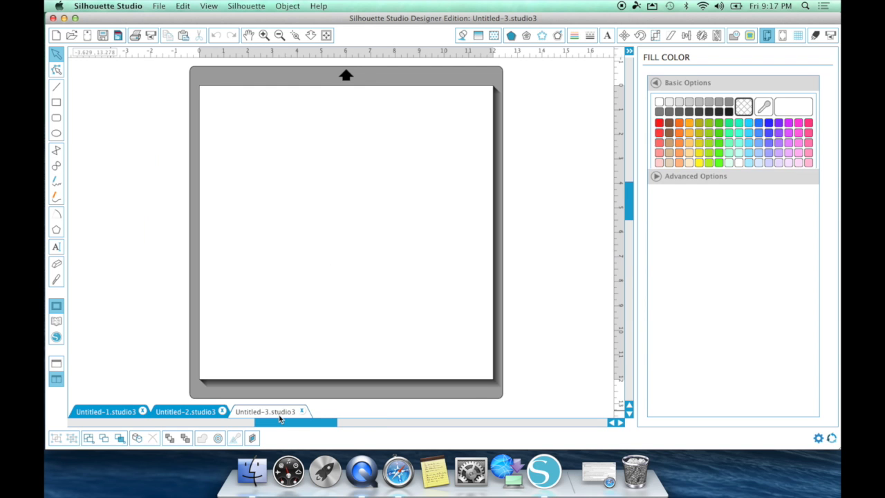
{"action": "left_click_drag", "start_coordinate": [453, 18], "coordinate": [473, 124]}
{"action": "left_click_drag", "start_coordinate": [332, 96], "coordinate": [367, 325]}
{"action": "left_click_drag", "start_coordinate": [366, 123], "coordinate": [355, 22]}
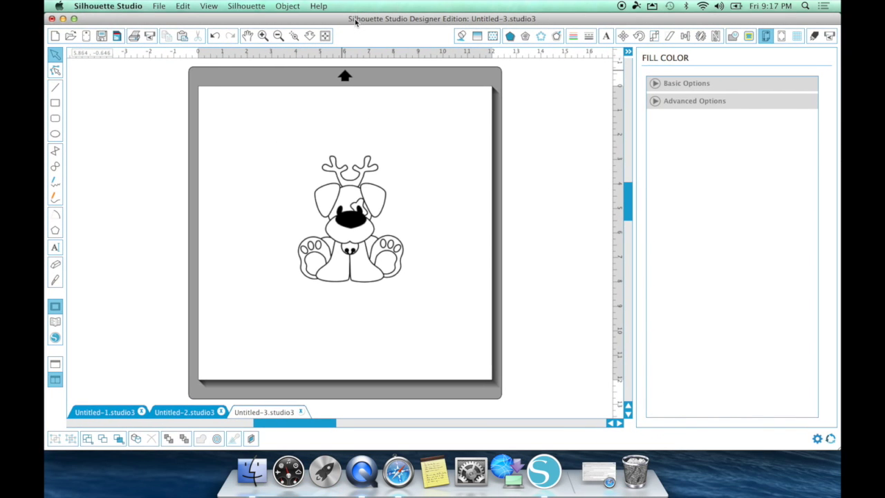
Trace the whole puppy image with the threshold raised to 45.7%.
{"action": "left_click", "coordinate": [751, 36]}
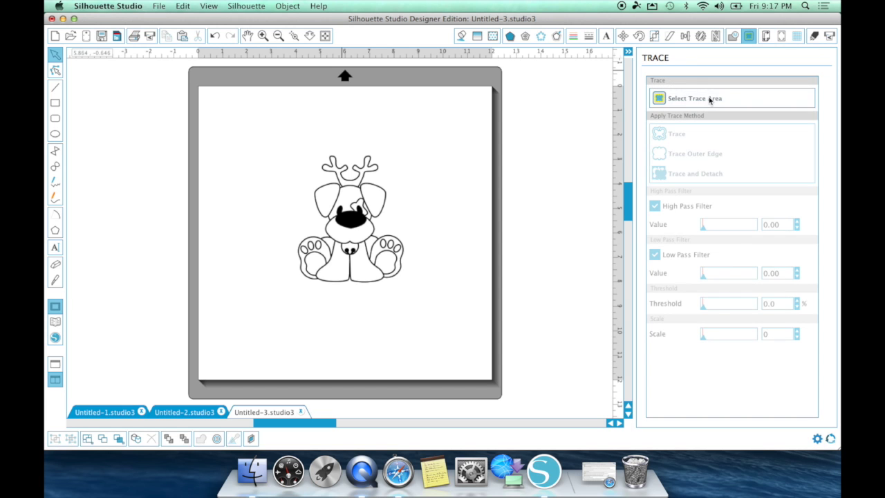
{"action": "left_click", "coordinate": [715, 99]}
{"action": "mouse_move", "coordinate": [281, 141]}
{"action": "left_mouse_down"}
{"action": "mouse_move", "coordinate": [376, 197]}
{"action": "mouse_move", "coordinate": [433, 316]}
{"action": "left_mouse_up"}
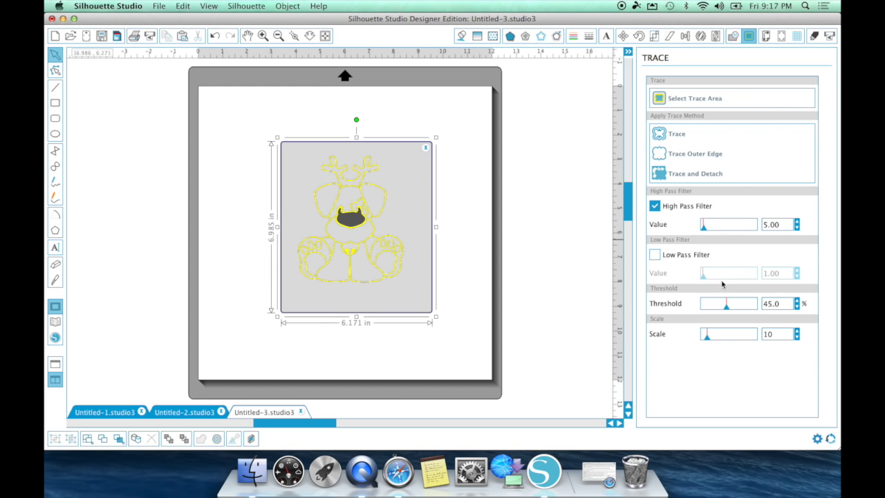
{"action": "left_click", "coordinate": [798, 301]}
{"action": "left_click", "coordinate": [797, 302]}
{"action": "left_click", "coordinate": [798, 301]}
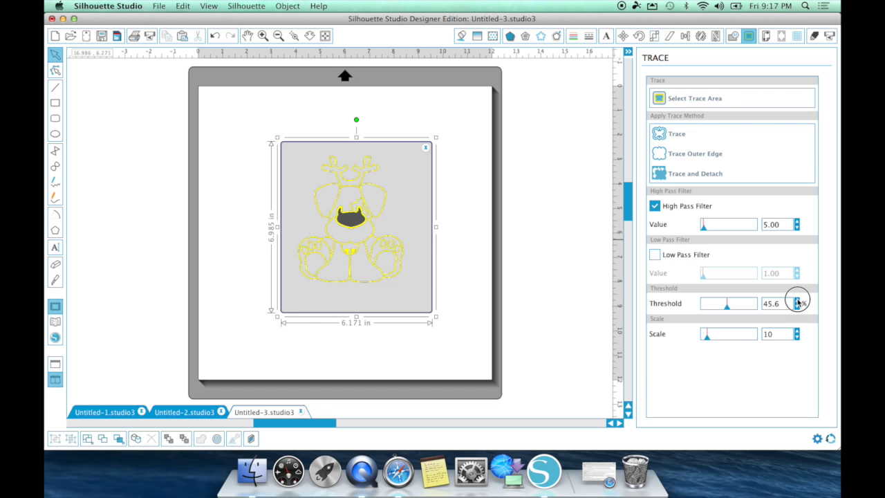
{"action": "left_click", "coordinate": [677, 133]}
{"action": "left_click", "coordinate": [356, 195]}
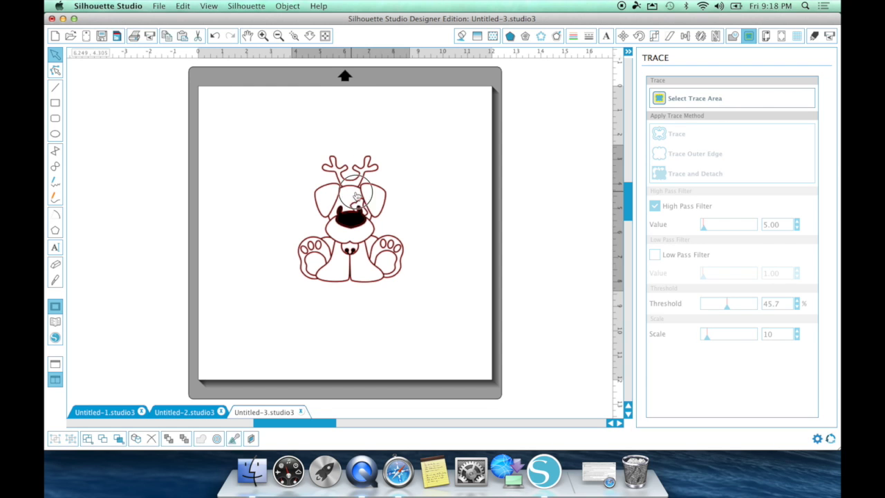
Pull the photo off the red trace, zoom in, and release the trace's compound path.
{"action": "left_click_drag", "start_coordinate": [356, 196], "coordinate": [513, 200]}
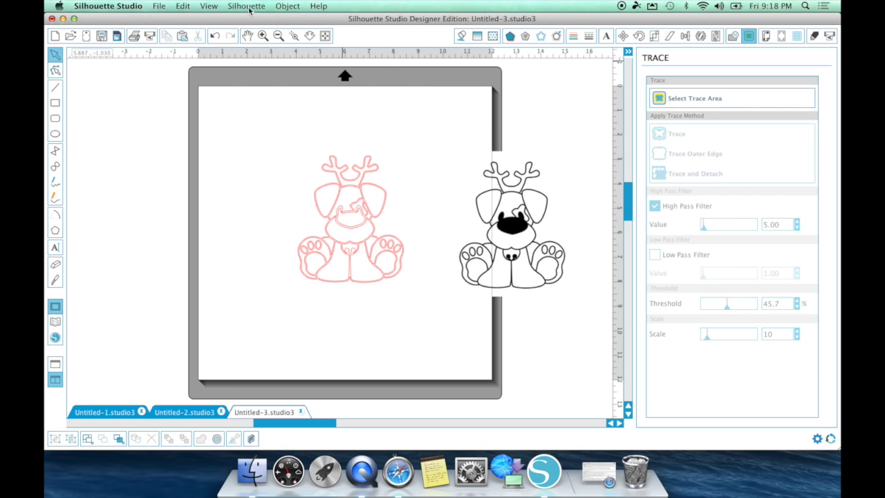
{"action": "left_click", "coordinate": [262, 36]}
{"action": "left_click", "coordinate": [263, 36]}
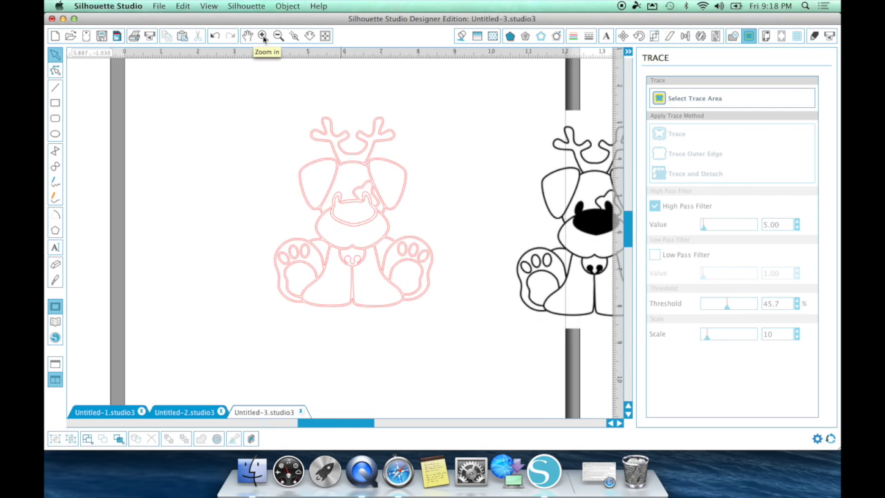
{"action": "mouse_move", "coordinate": [366, 193]}
{"action": "left_mouse_down"}
{"action": "mouse_move", "coordinate": [332, 188]}
{"action": "mouse_move", "coordinate": [340, 189]}
{"action": "left_mouse_up"}
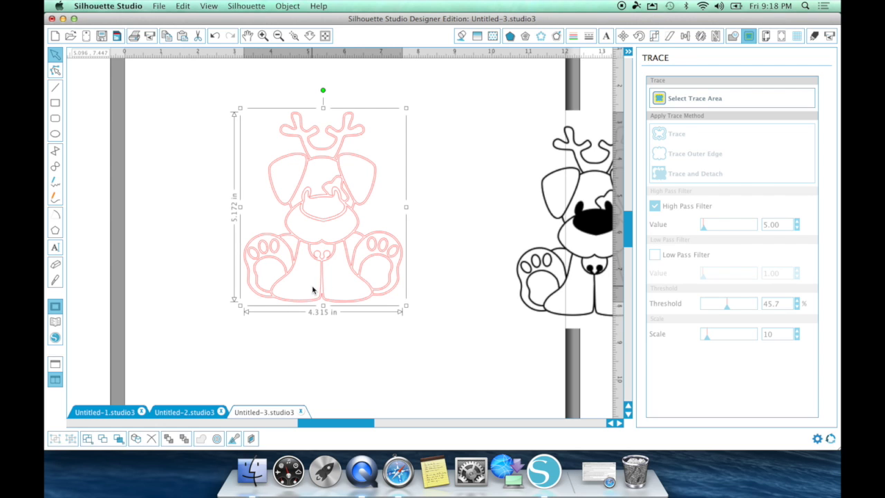
{"action": "right_click", "coordinate": [330, 189]}
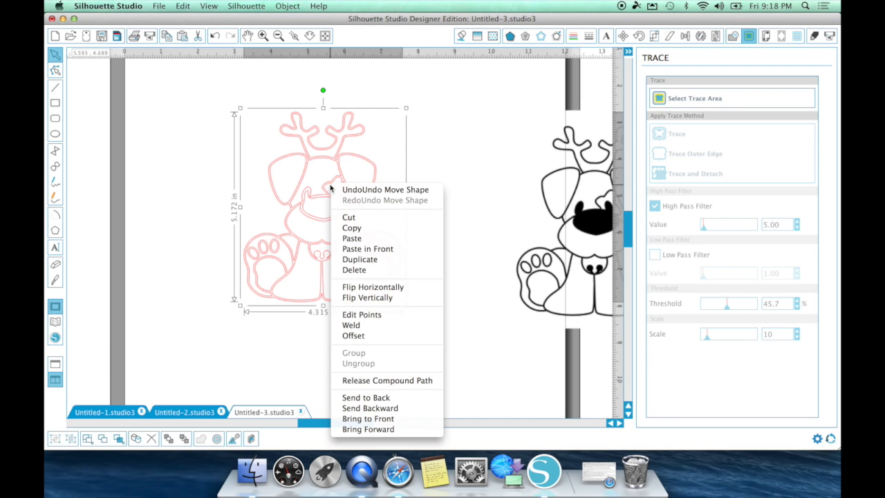
{"action": "left_click", "coordinate": [384, 381]}
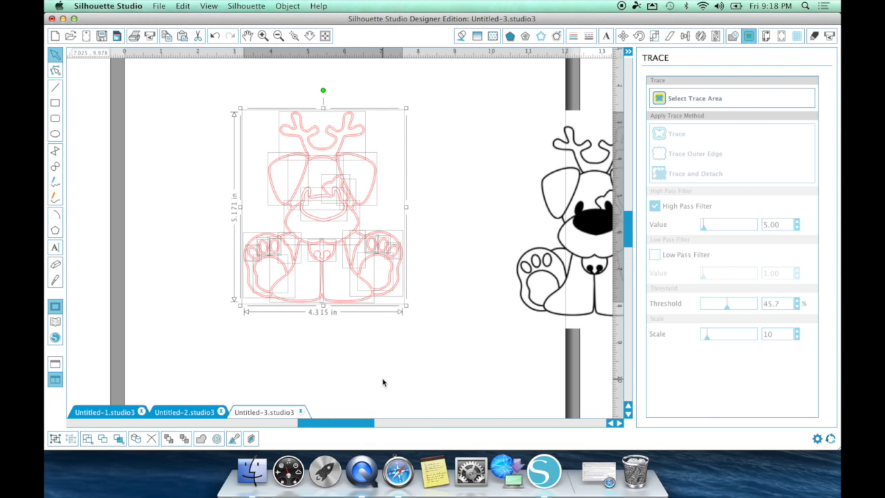
Zoom into the trace and check the ear and antler pieces individually.
{"action": "left_click", "coordinate": [460, 218]}
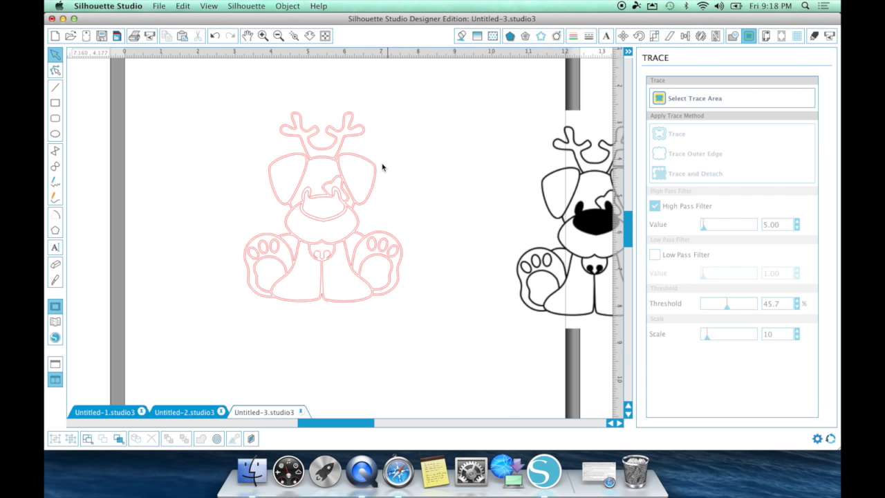
{"action": "left_click", "coordinate": [263, 36]}
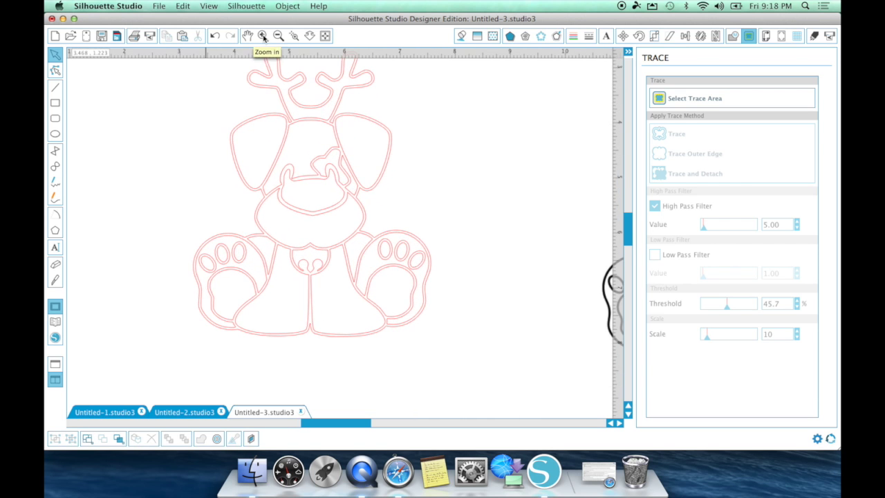
{"action": "left_click", "coordinate": [346, 159]}
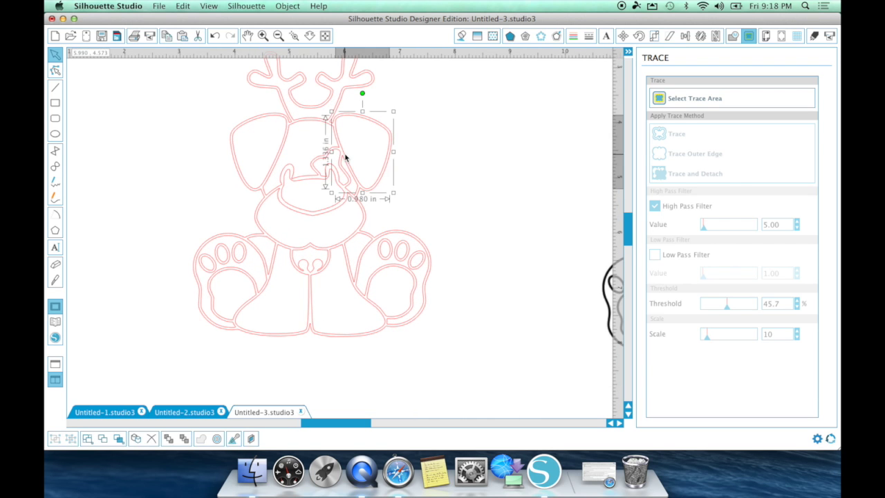
{"action": "left_click", "coordinate": [346, 159]}
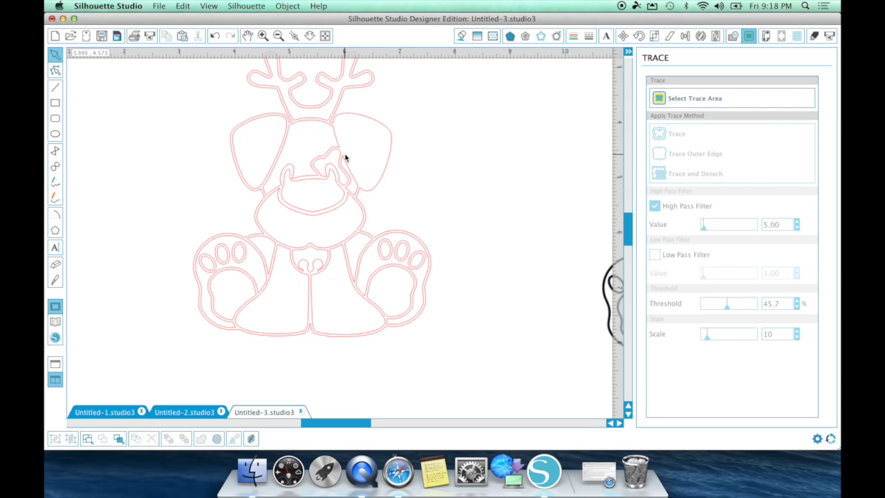
{"action": "left_click", "coordinate": [284, 140]}
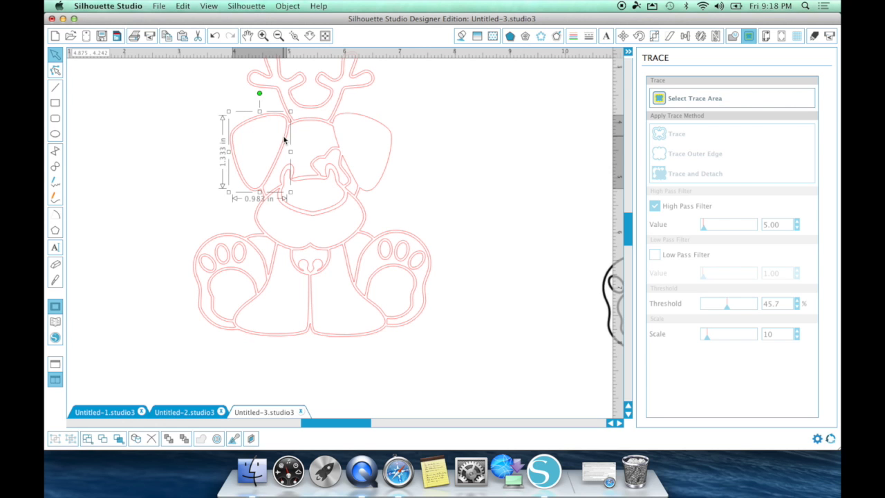
{"action": "left_click", "coordinate": [285, 140]}
{"action": "scroll", "coordinate": [288, 139], "scroll_direction": "up", "scroll_amount": 2}
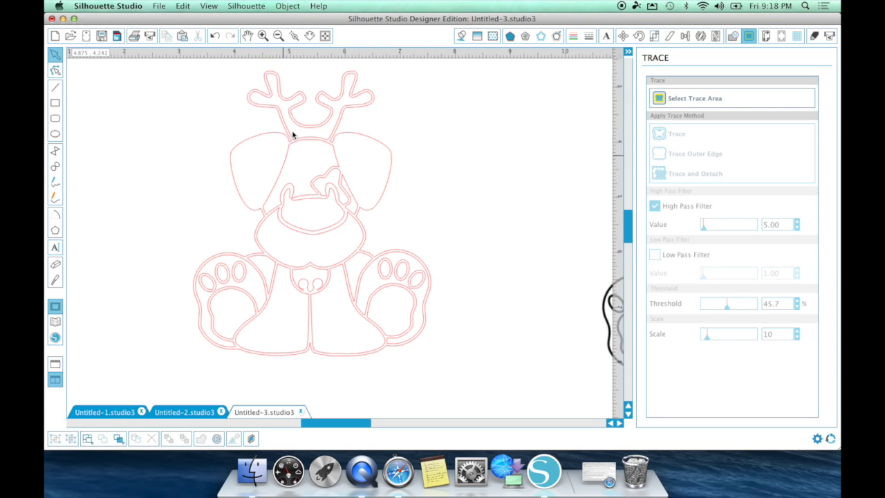
{"action": "left_click", "coordinate": [310, 131]}
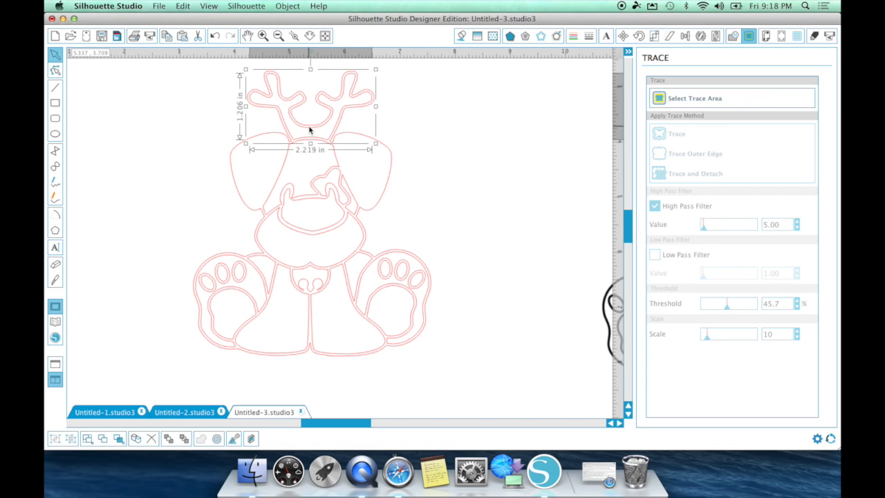
{"action": "left_click", "coordinate": [310, 130]}
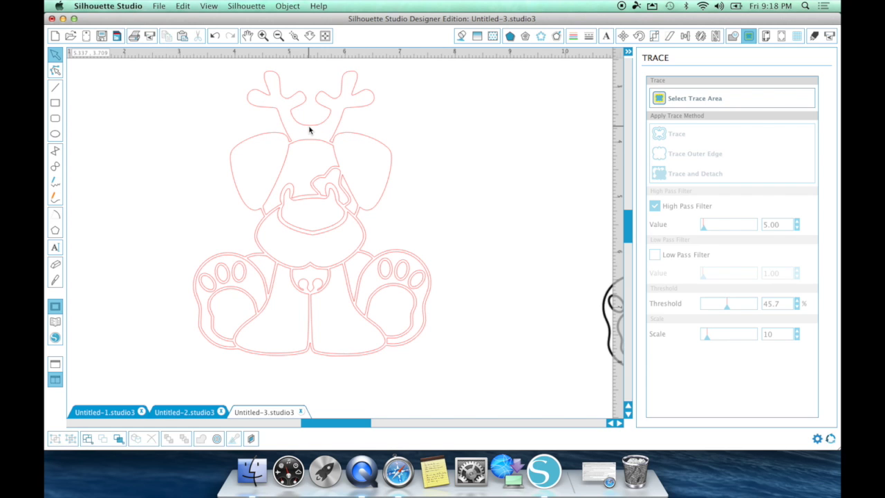
Restore the mistakenly deleted muzzle shape and remove the muzzle's duplicate outline.
{"action": "left_click", "coordinate": [338, 195]}
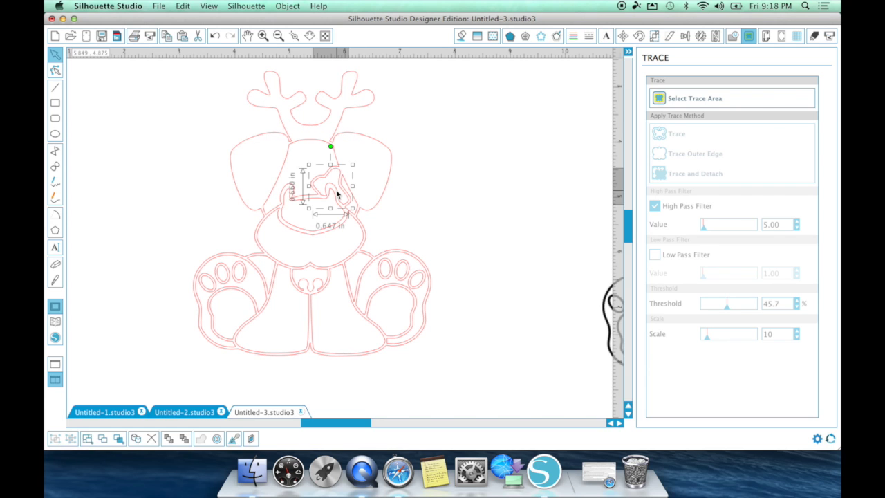
{"action": "key", "text": "Delete"}
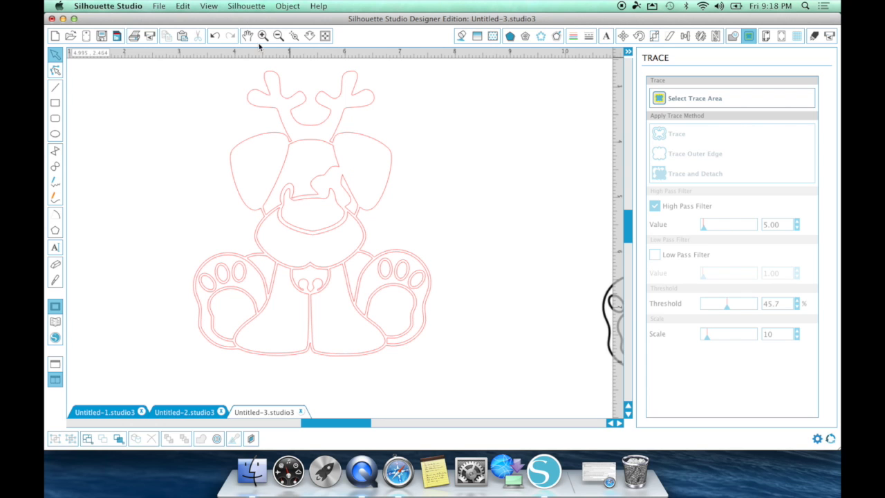
{"action": "left_click", "coordinate": [215, 36]}
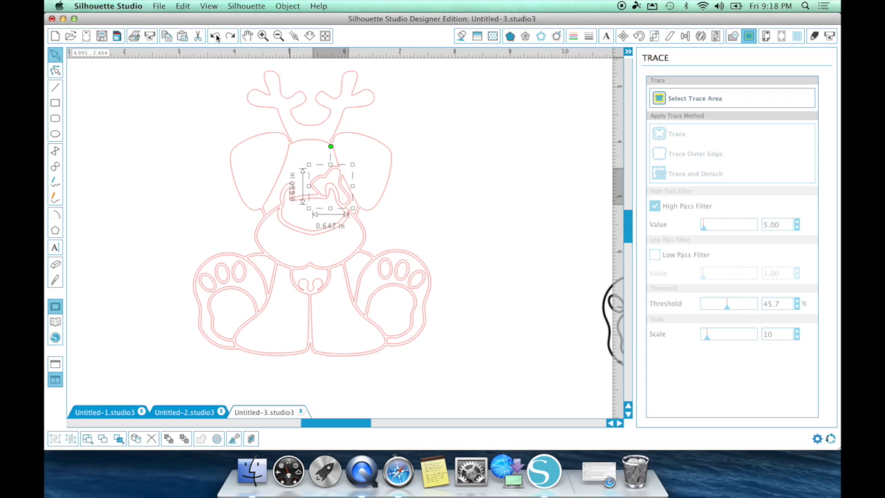
{"action": "left_click", "coordinate": [435, 180]}
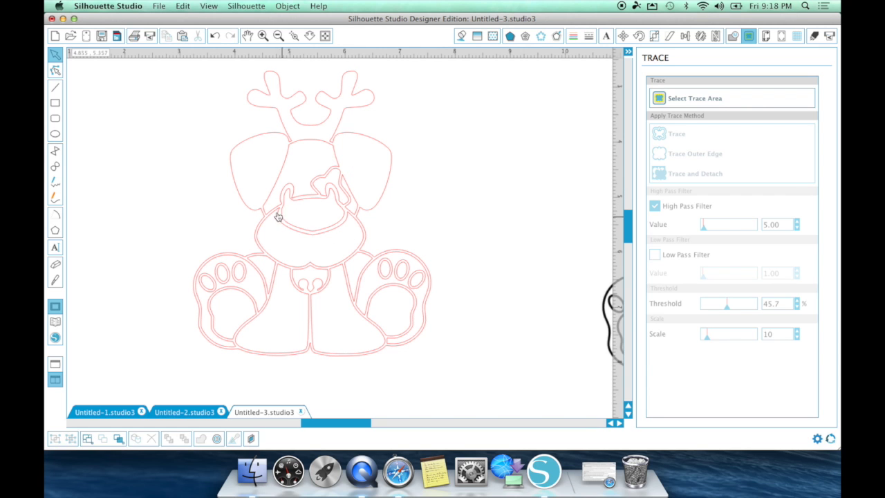
{"action": "left_click", "coordinate": [274, 260]}
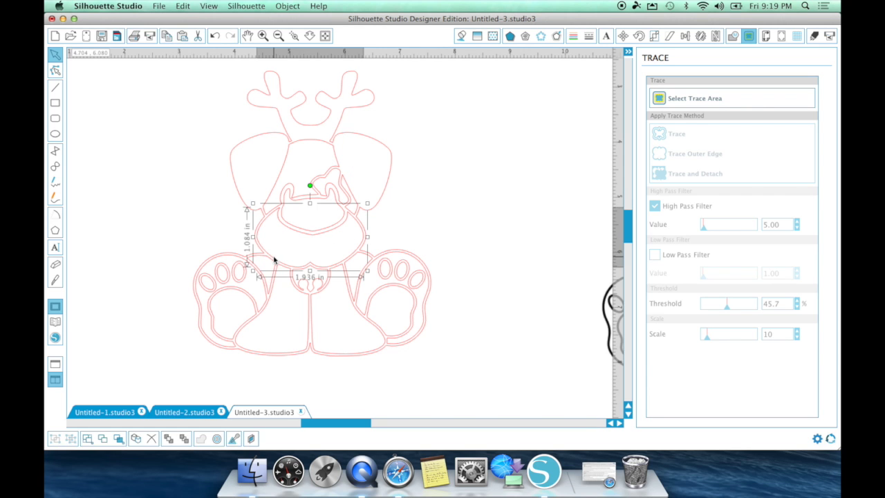
{"action": "key", "text": "Escape"}
Remove the foot pad's duplicate outline, keeping the belly outline after undoing its deletion.
{"action": "scroll", "coordinate": [274, 260], "scroll_direction": "down", "scroll_amount": 2}
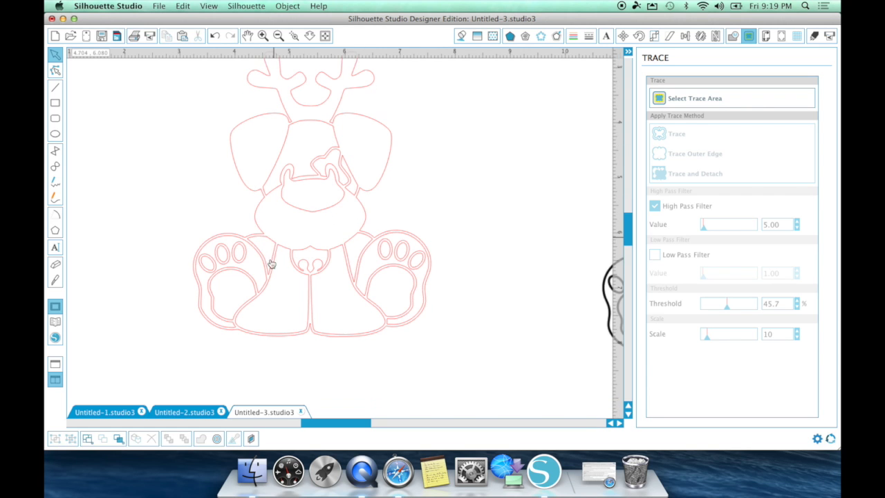
{"action": "left_click", "coordinate": [250, 284]}
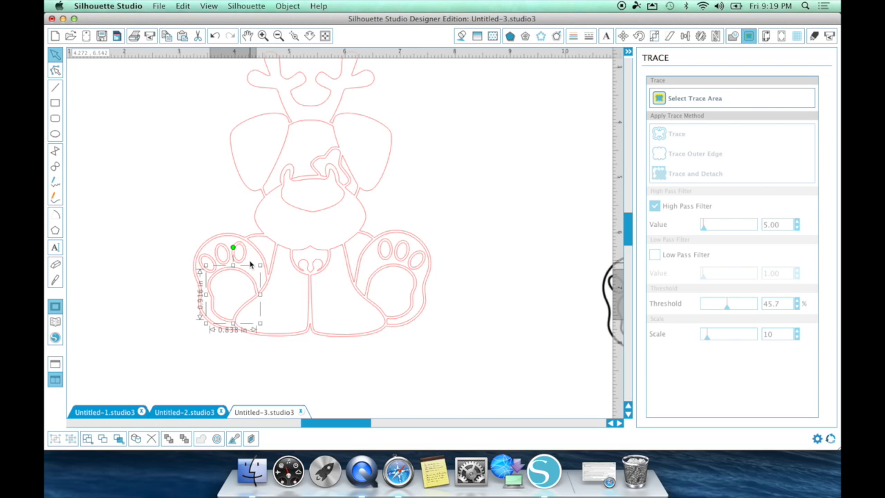
{"action": "key", "text": "Escape"}
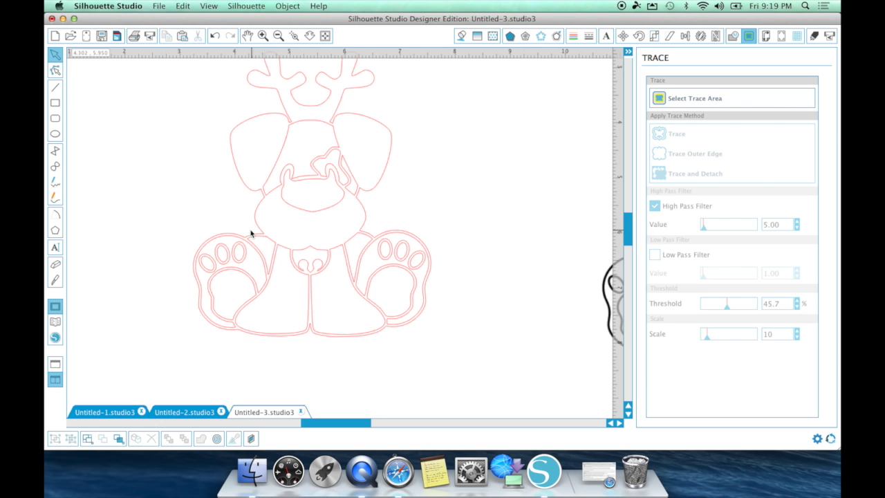
{"action": "left_click", "coordinate": [304, 332]}
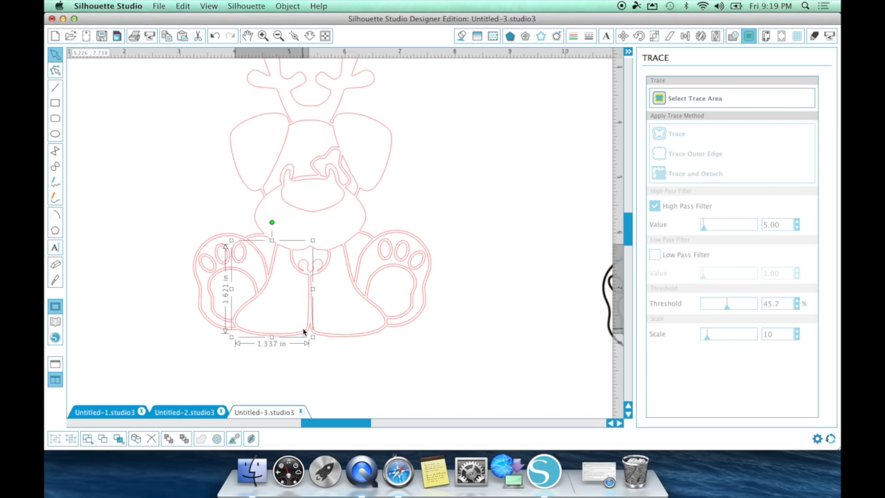
{"action": "key", "text": "Escape"}
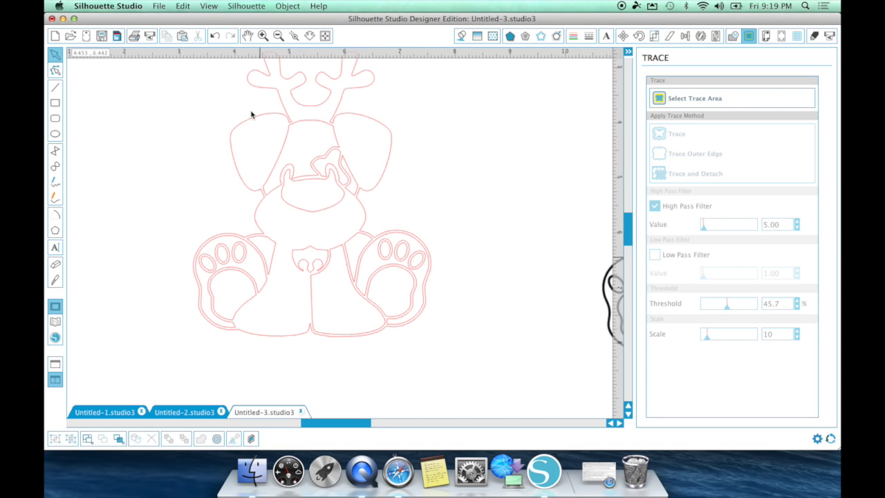
{"action": "left_click", "coordinate": [219, 38]}
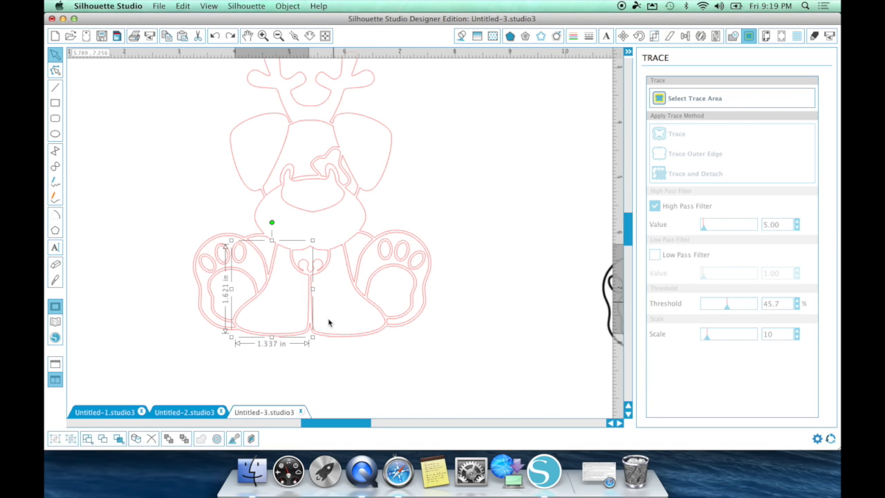
Delete the small shape beside the right leg, then restore it.
{"action": "left_click", "coordinate": [366, 239]}
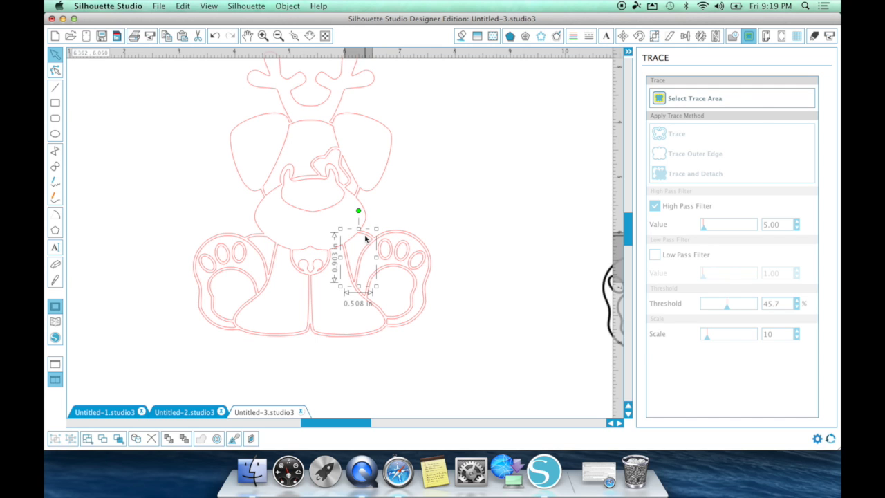
{"action": "key", "text": "Delete"}
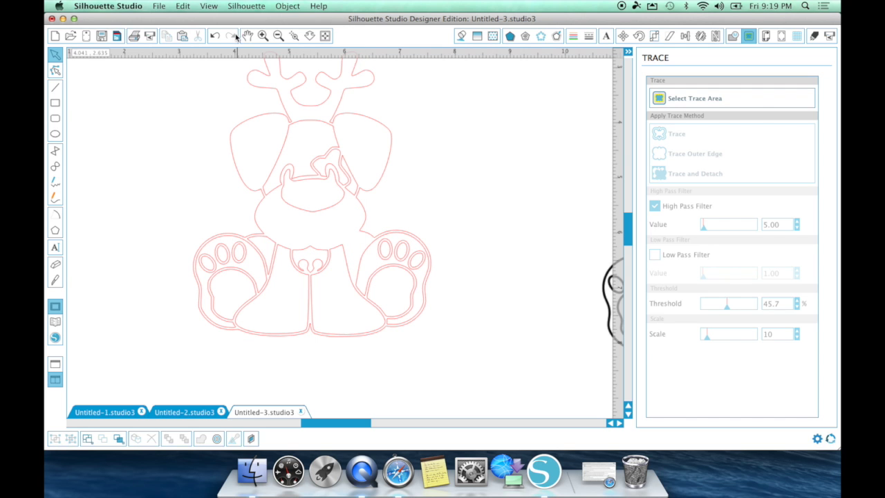
{"action": "left_click", "coordinate": [215, 35]}
{"action": "scroll", "coordinate": [344, 148], "scroll_direction": "up", "scroll_amount": 3}
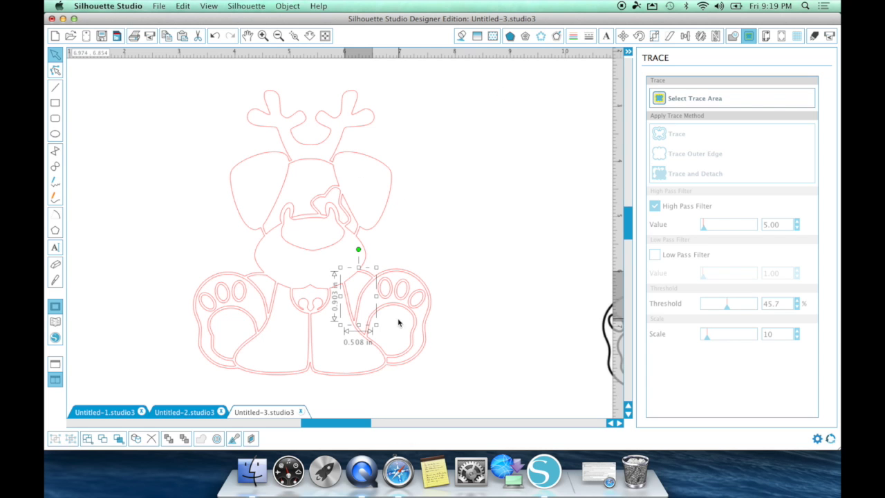
Try moving an outline piece over the others, then undo the movements.
{"action": "left_click", "coordinate": [410, 287]}
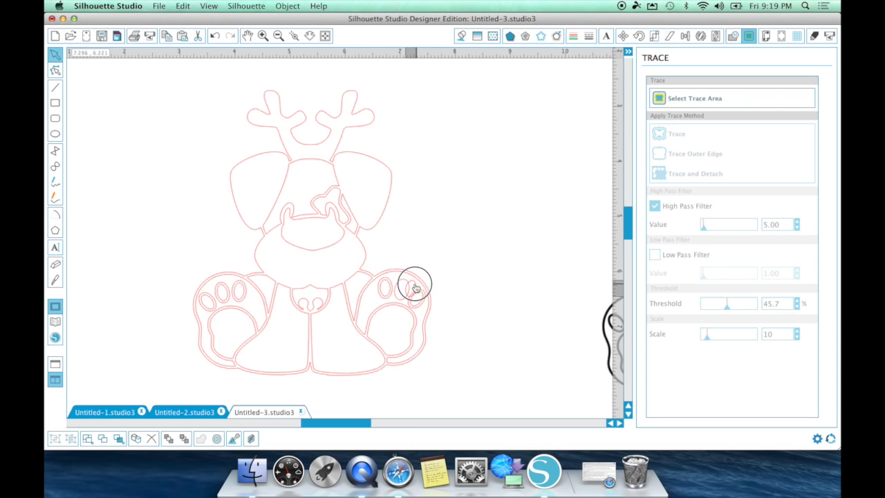
{"action": "mouse_move", "coordinate": [363, 266]}
{"action": "left_mouse_down"}
{"action": "mouse_move", "coordinate": [299, 264]}
{"action": "mouse_move", "coordinate": [397, 257]}
{"action": "mouse_move", "coordinate": [148, 263]}
{"action": "mouse_move", "coordinate": [275, 243]}
{"action": "mouse_move", "coordinate": [346, 247]}
{"action": "mouse_move", "coordinate": [370, 267]}
{"action": "mouse_move", "coordinate": [302, 279]}
{"action": "mouse_move", "coordinate": [308, 296]}
{"action": "left_mouse_up"}
{"action": "left_click", "coordinate": [303, 307]}
{"action": "left_click", "coordinate": [216, 37]}
{"action": "left_click", "coordinate": [216, 37]}
{"action": "left_click", "coordinate": [216, 37]}
{"action": "left_click", "coordinate": [216, 36]}
{"action": "left_click", "coordinate": [216, 37]}
{"action": "left_click", "coordinate": [215, 36]}
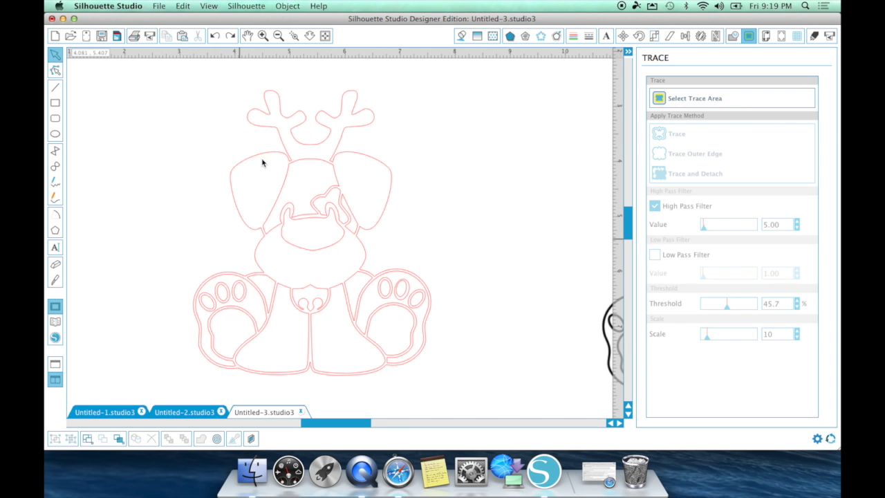
Group every traced dog piece into one 4.315 × 5.171 in object and nudge it left.
{"action": "left_click_drag", "start_coordinate": [192, 74], "coordinate": [450, 339]}
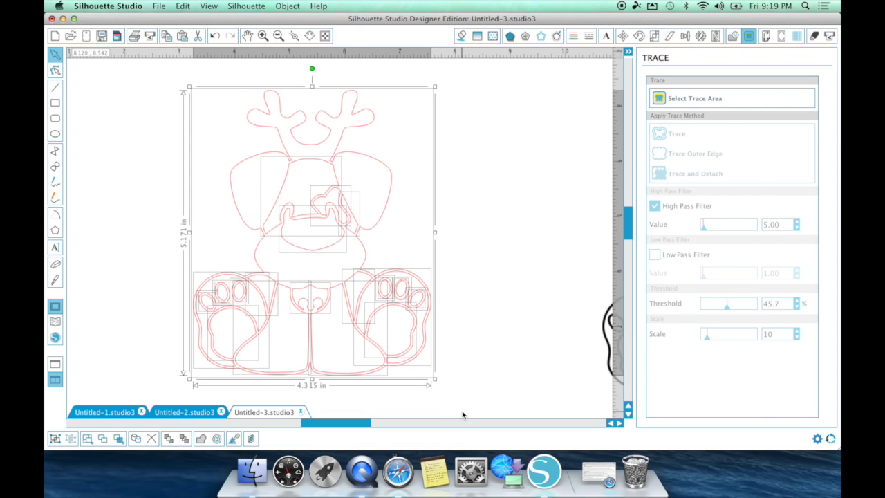
{"action": "right_click", "coordinate": [353, 264]}
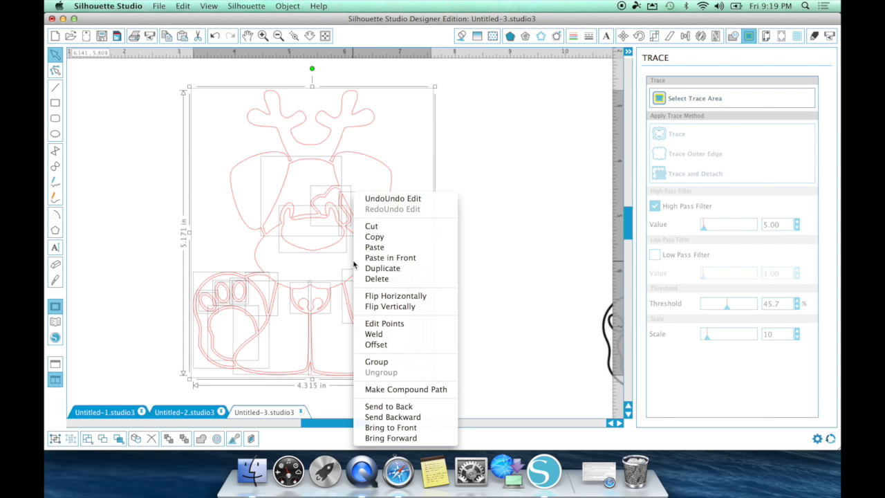
{"action": "left_click", "coordinate": [382, 362]}
{"action": "mouse_move", "coordinate": [329, 307]}
{"action": "left_mouse_down"}
{"action": "mouse_move", "coordinate": [371, 297]}
{"action": "mouse_move", "coordinate": [207, 320]}
{"action": "mouse_move", "coordinate": [256, 304]}
{"action": "mouse_move", "coordinate": [315, 302]}
{"action": "left_mouse_up"}
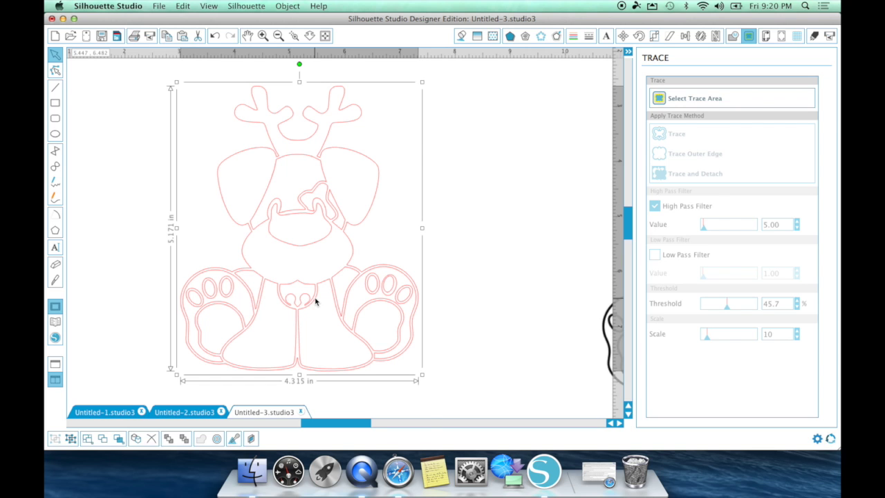
Make the grouped dog outline a compound path and show the Modify options.
{"action": "right_click", "coordinate": [315, 302]}
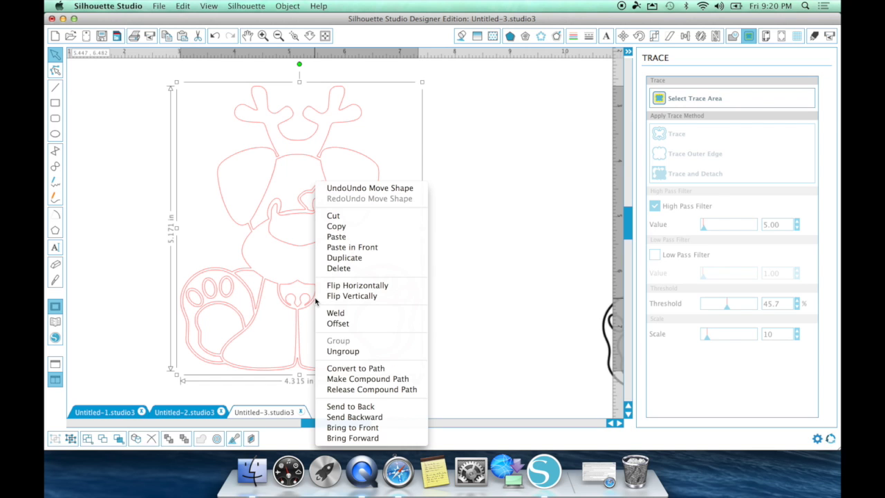
{"action": "left_click", "coordinate": [342, 377]}
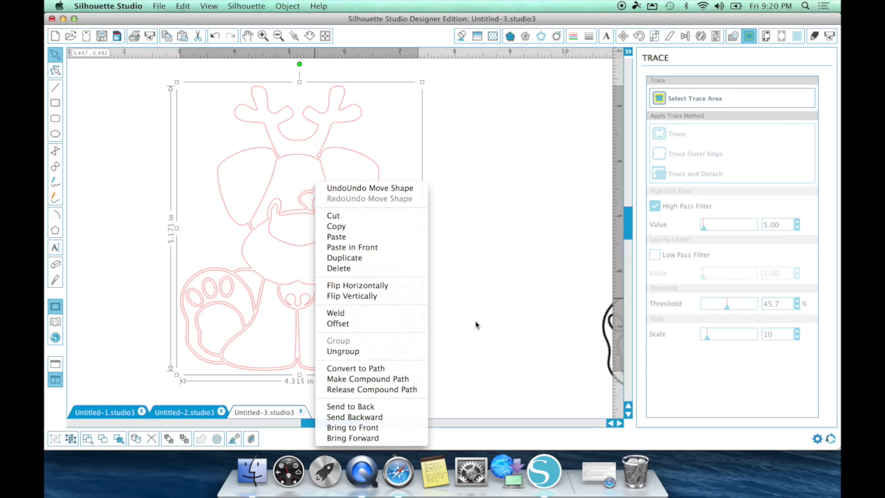
{"action": "left_click", "coordinate": [732, 38]}
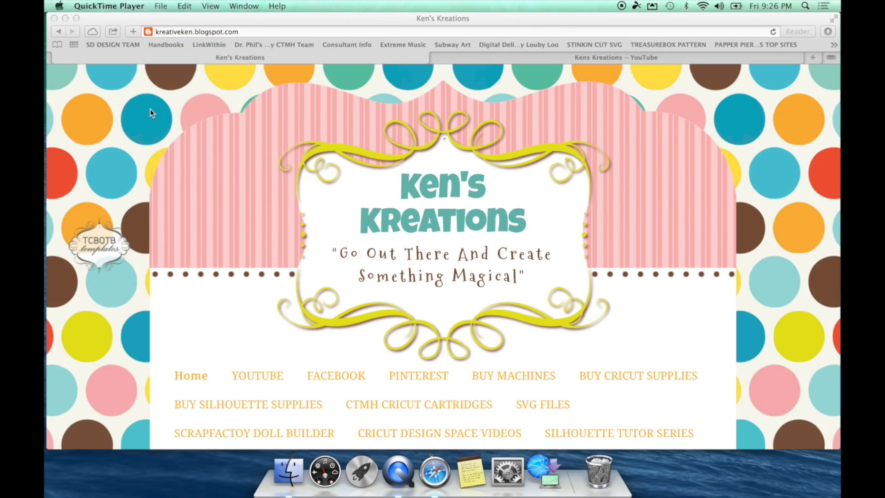
Scroll the Pearl card post down to its Shopping List product grid.
{"action": "scroll", "coordinate": [150, 108], "scroll_direction": "down", "scroll_amount": 5}
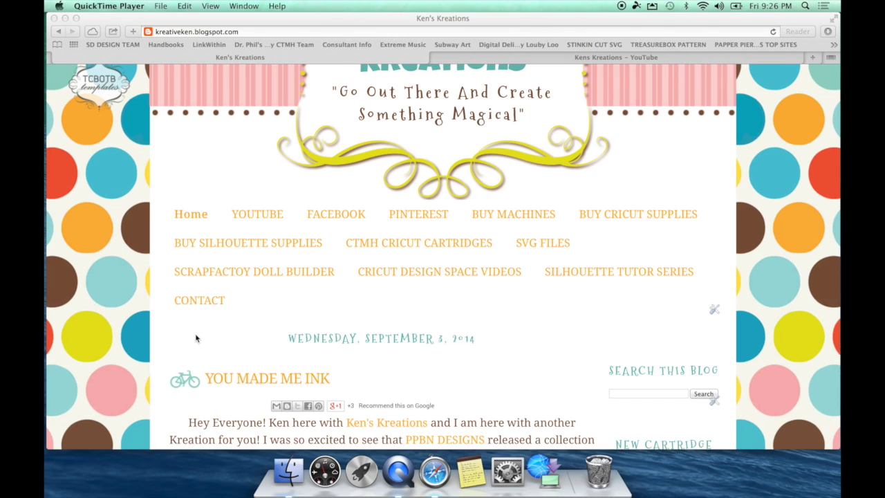
{"action": "scroll", "coordinate": [502, 355], "scroll_direction": "down", "scroll_amount": 15}
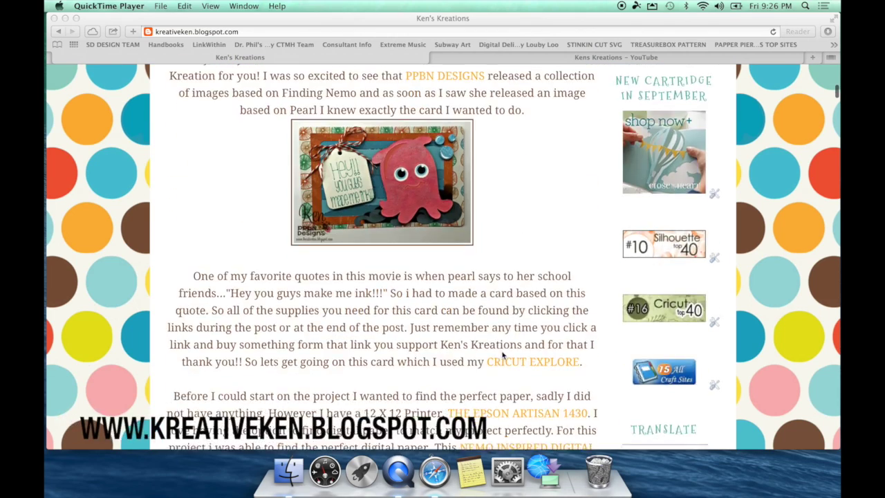
{"action": "scroll", "coordinate": [502, 355], "scroll_direction": "down", "scroll_amount": 10}
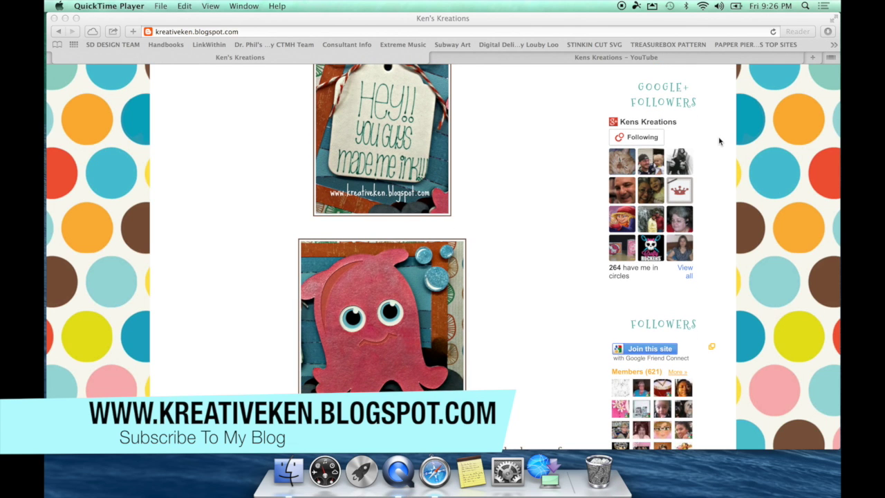
{"action": "scroll", "coordinate": [719, 142], "scroll_direction": "down", "scroll_amount": 3}
{"action": "scroll", "coordinate": [719, 142], "scroll_direction": "down", "scroll_amount": 1}
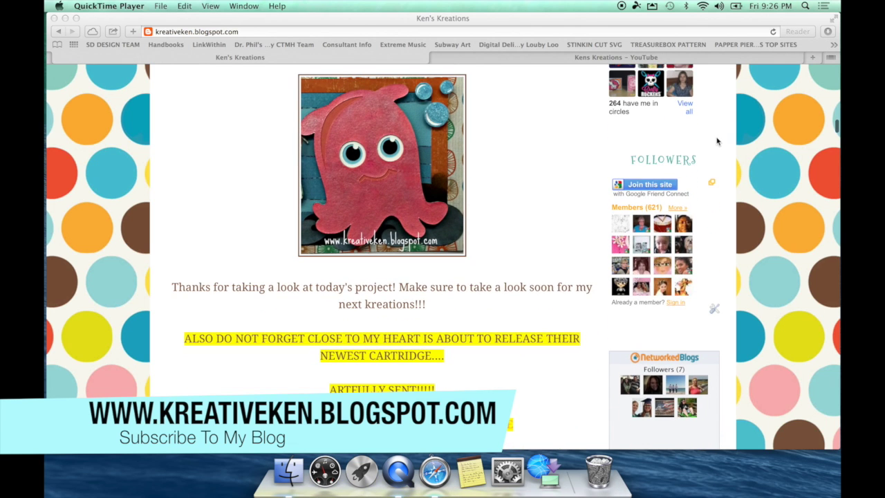
{"action": "scroll", "coordinate": [675, 193], "scroll_direction": "down", "scroll_amount": 10}
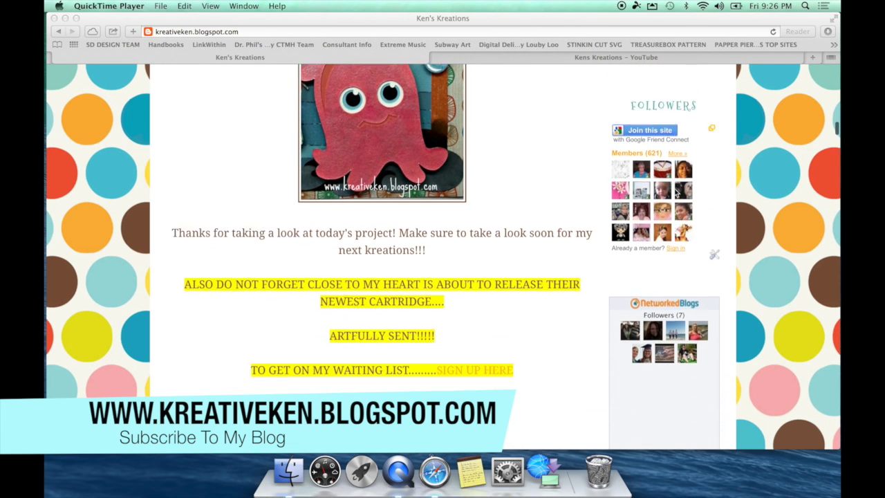
{"action": "scroll", "coordinate": [675, 192], "scroll_direction": "down", "scroll_amount": 6}
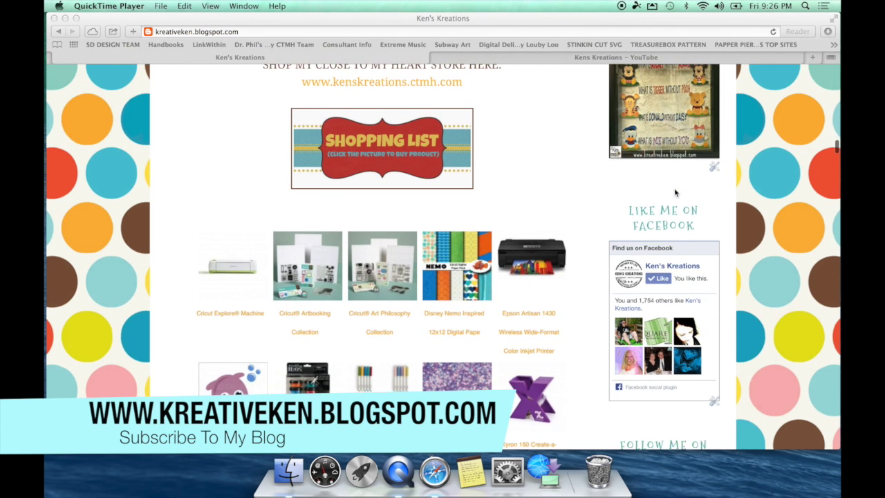
{"action": "scroll", "coordinate": [675, 192], "scroll_direction": "down", "scroll_amount": 2}
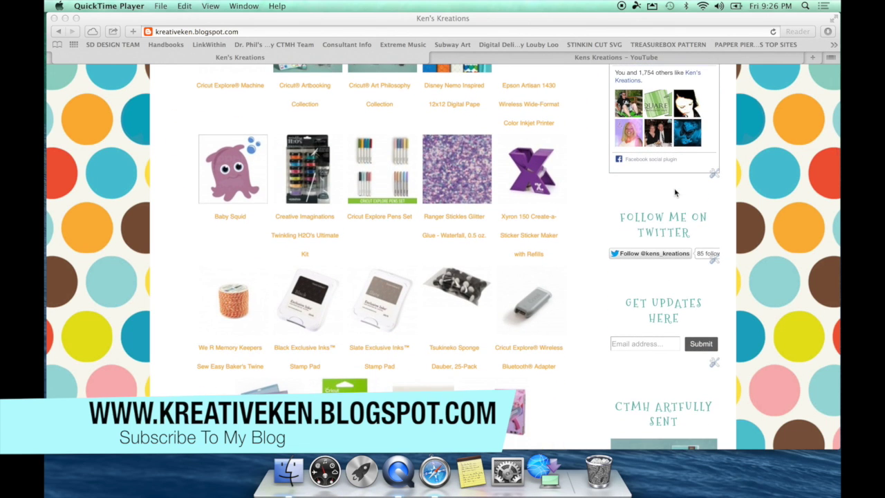
Switch to the Kens Kreations YouTube channel tab.
{"action": "left_click", "coordinate": [644, 57]}
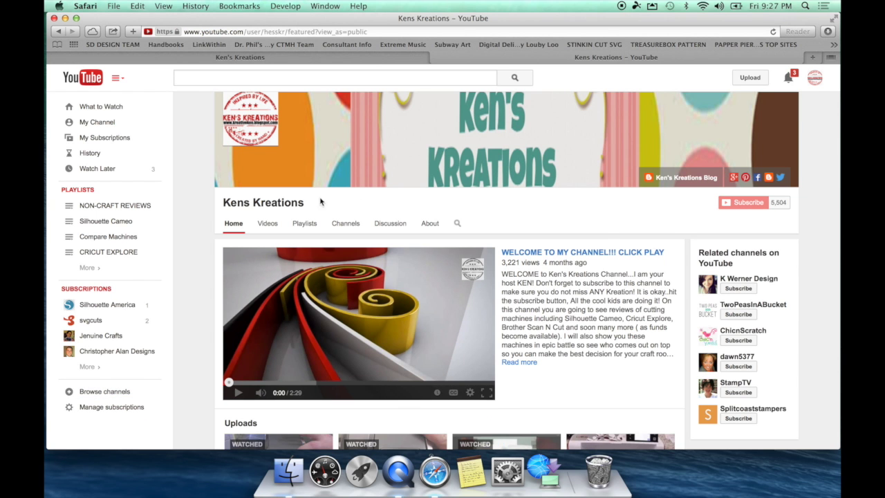
Go back to the blog tab and scroll up to the 'Go Out There And Create Something Magical' header.
{"action": "left_click", "coordinate": [267, 56]}
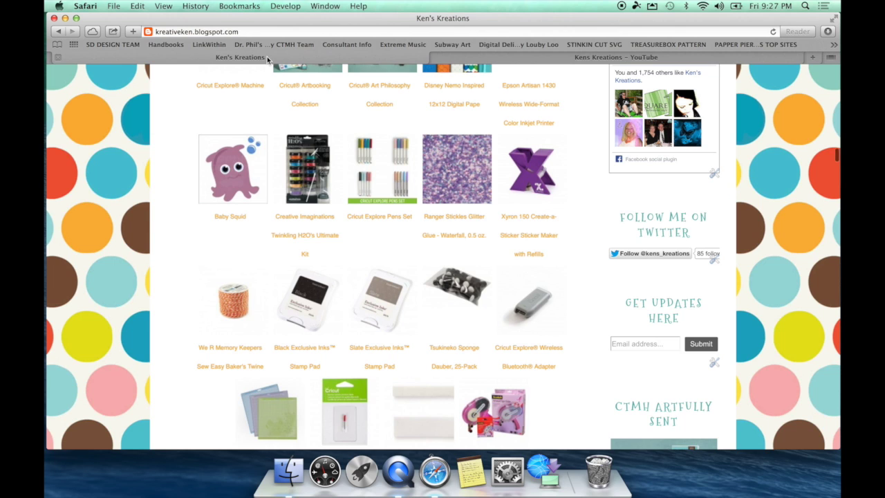
{"action": "scroll", "coordinate": [364, 279], "scroll_direction": "up", "scroll_amount": 10}
{"action": "scroll", "coordinate": [364, 279], "scroll_direction": "up", "scroll_amount": 10}
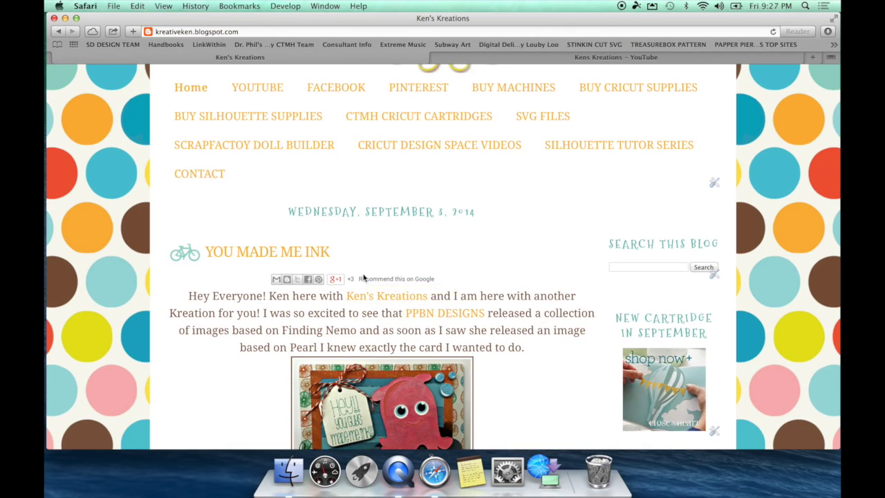
{"action": "scroll", "coordinate": [364, 278], "scroll_direction": "up", "scroll_amount": 10}
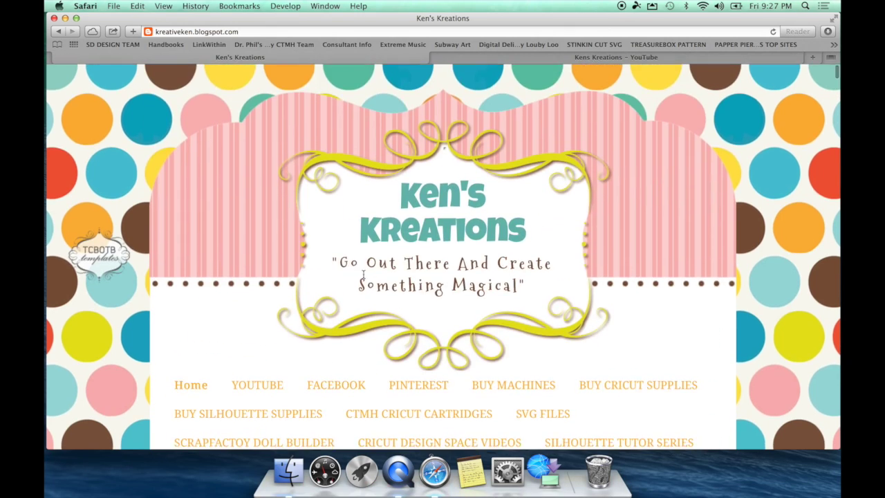